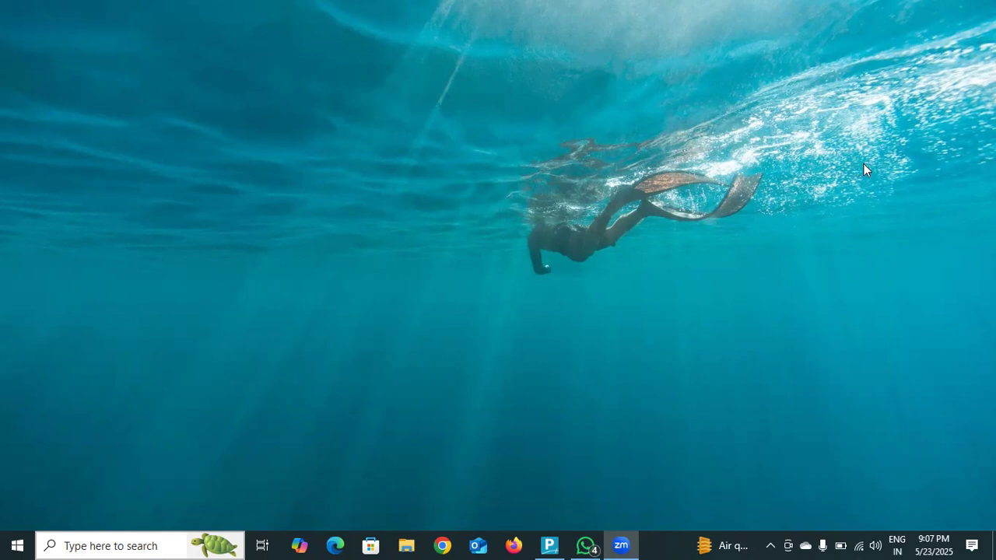
- Switch to TallyPrime and set the sales voucher's entry mode to As Voucher
click(549, 545)
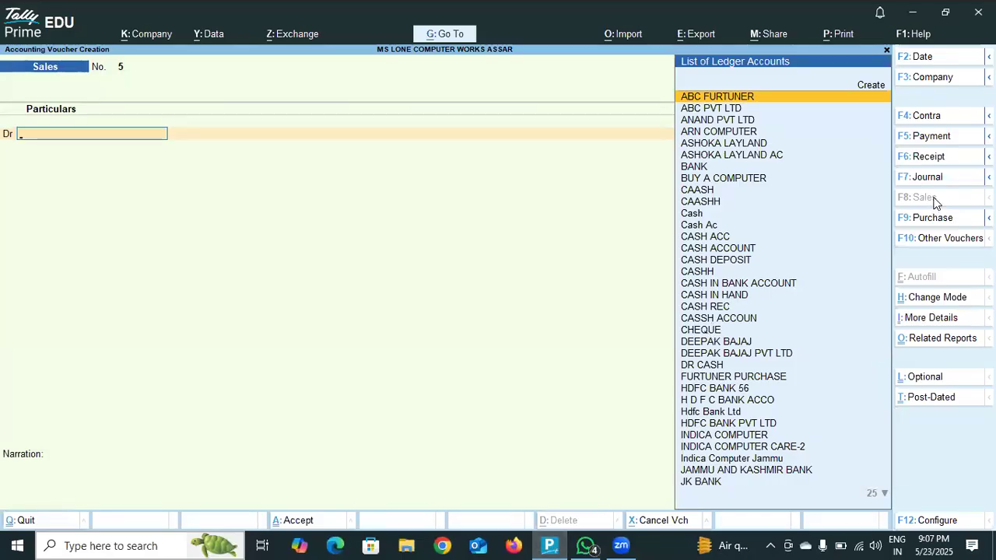
click(919, 299)
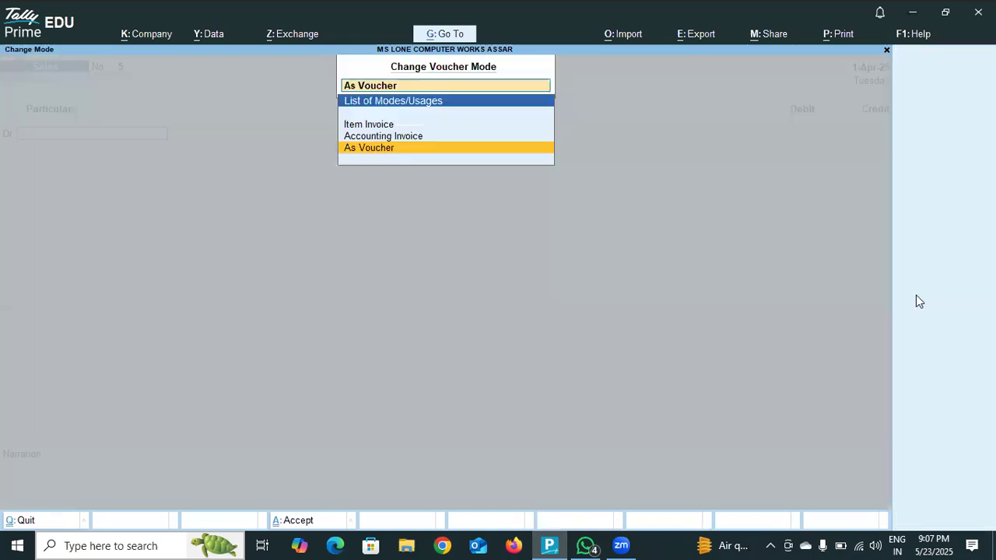
click(399, 150)
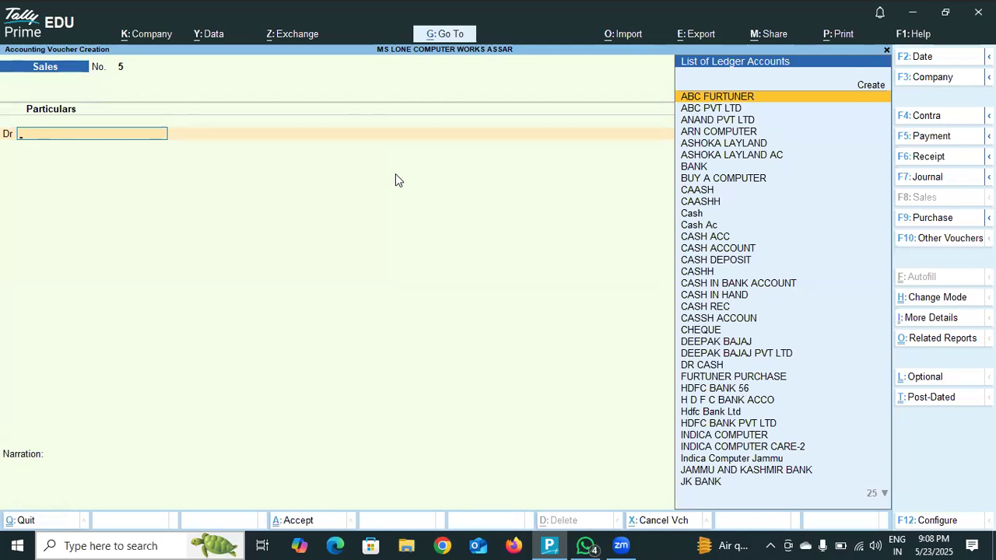
- Start a new ledger for the voucher's debit line and try the name MOHAN CARPORATION
click(865, 87)
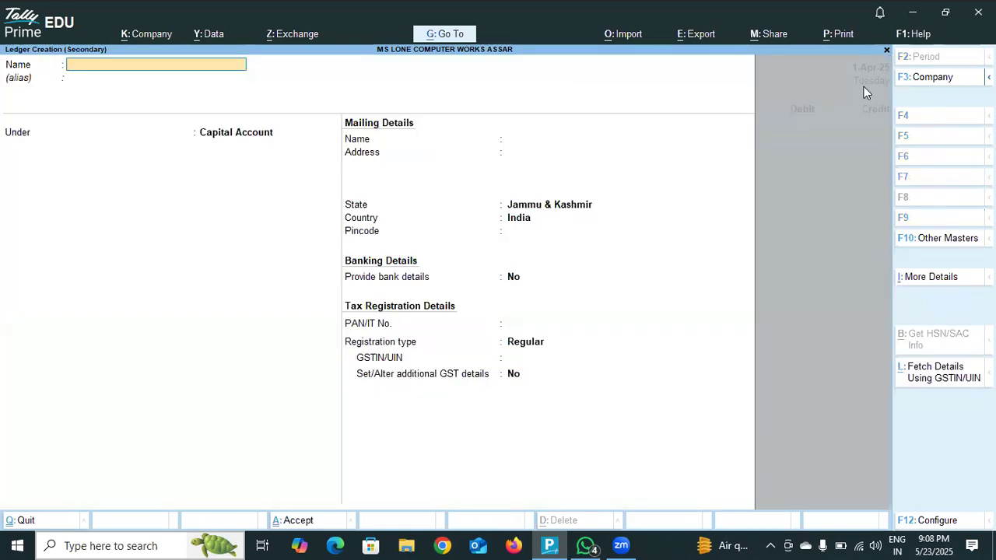
text(MOHAN CARO)
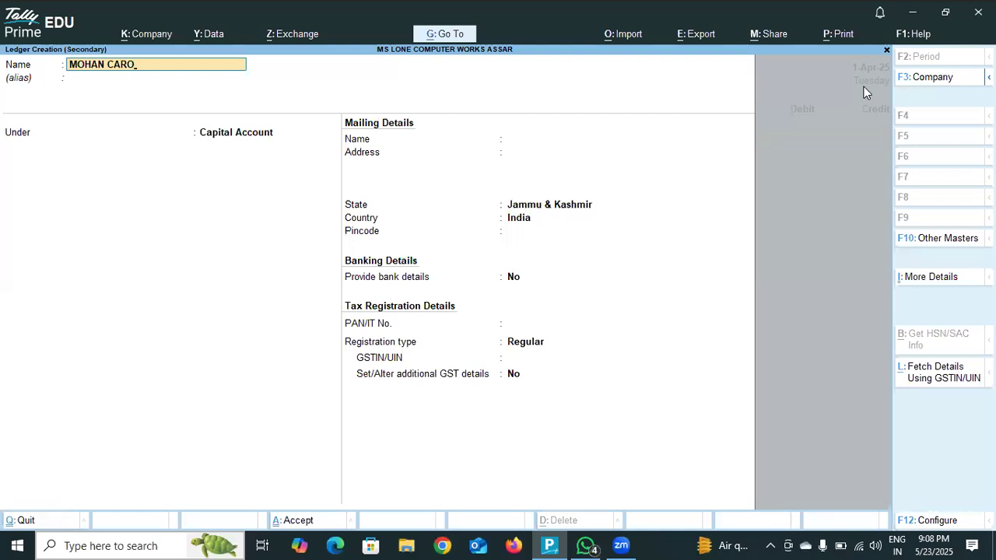
key(BackSpace)
text(PORATION)
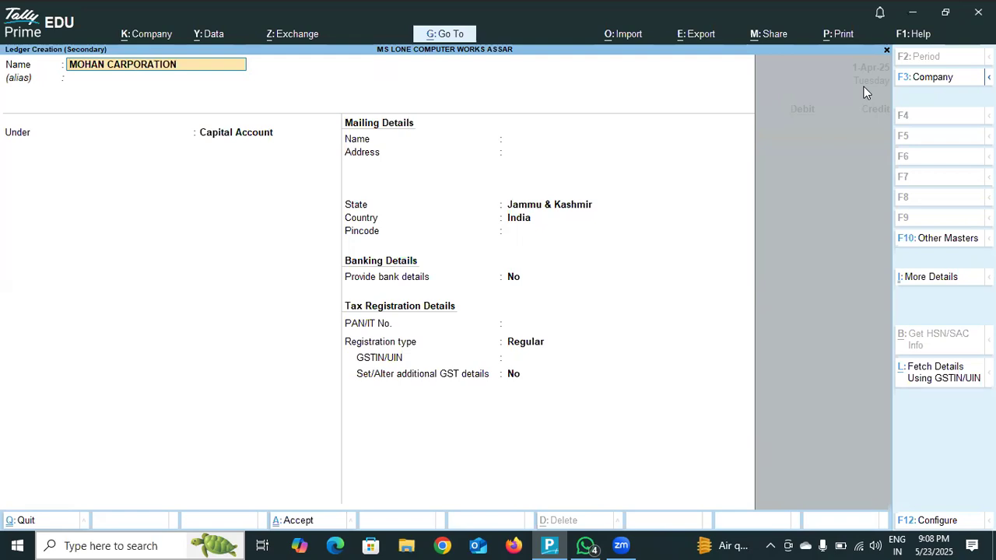
key(Return)
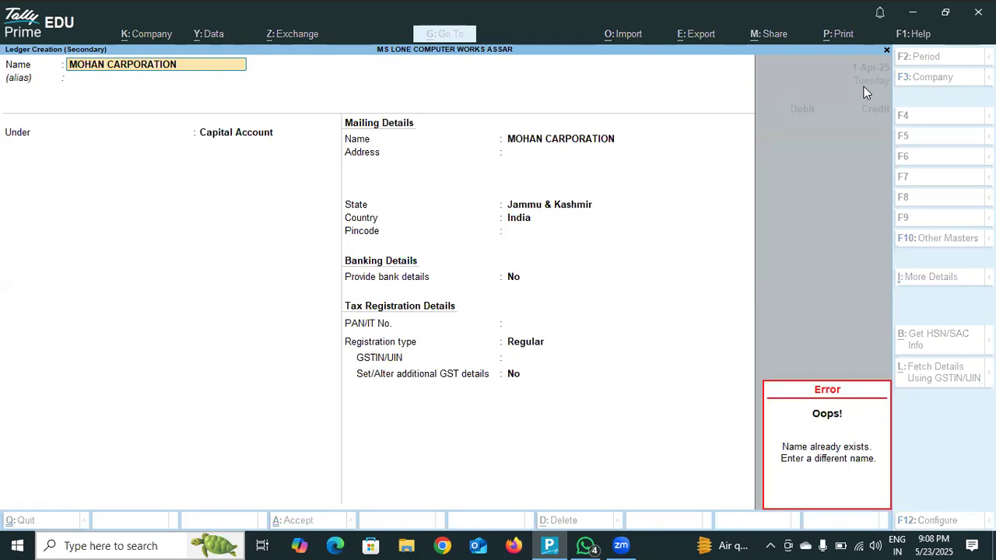
- Name the new ledger MOHAN CARPORATION P[VT LTD and place it under Sundry Debtors
text(M)
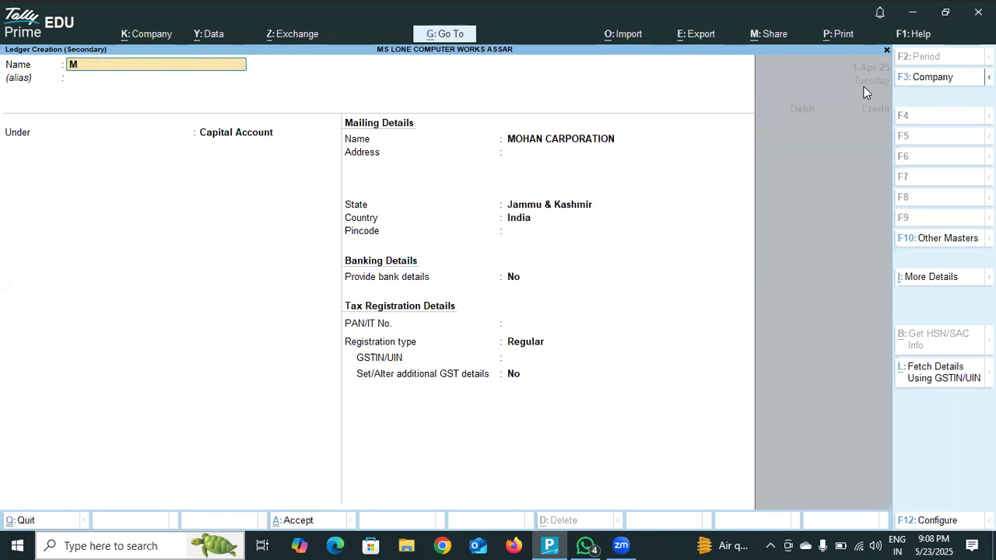
text(OHAN CARPORATION)
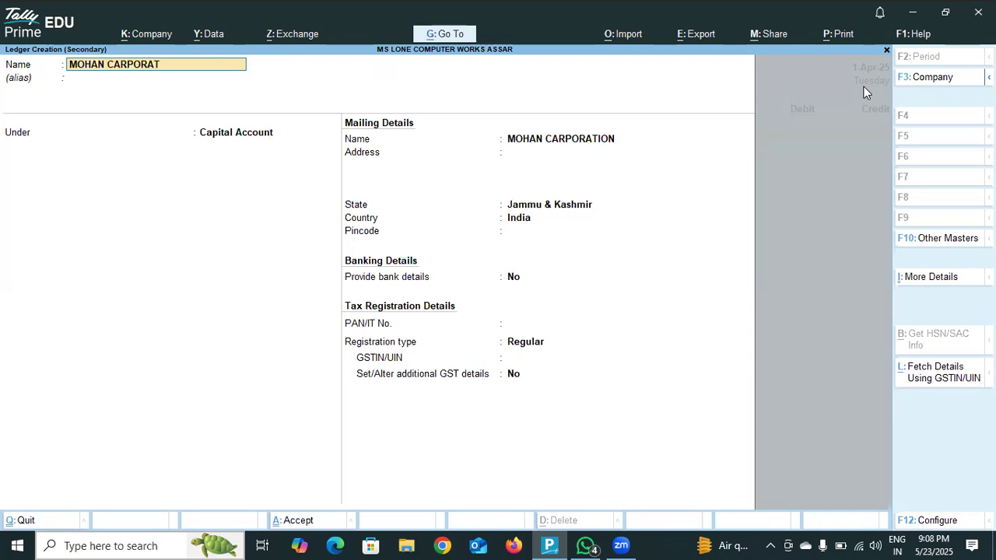
key(BackSpace)
text(N PVY)
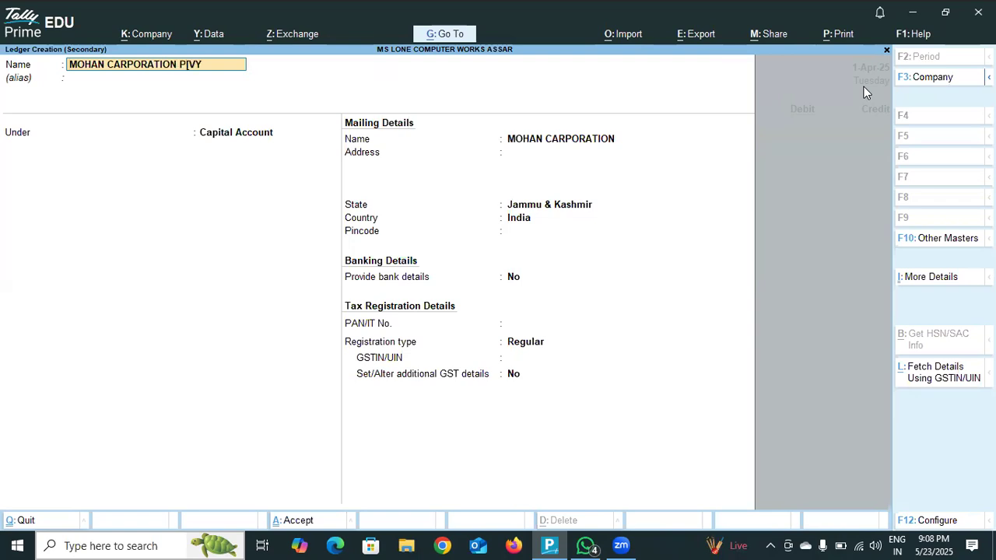
key(BackSpace)
text(T LTD)
key(Return)
key(Return)
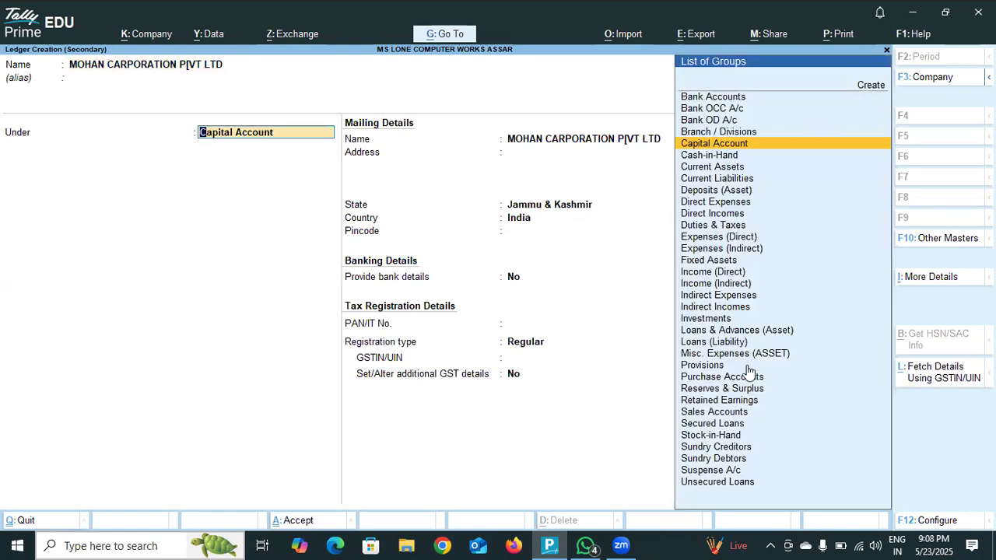
click(730, 459)
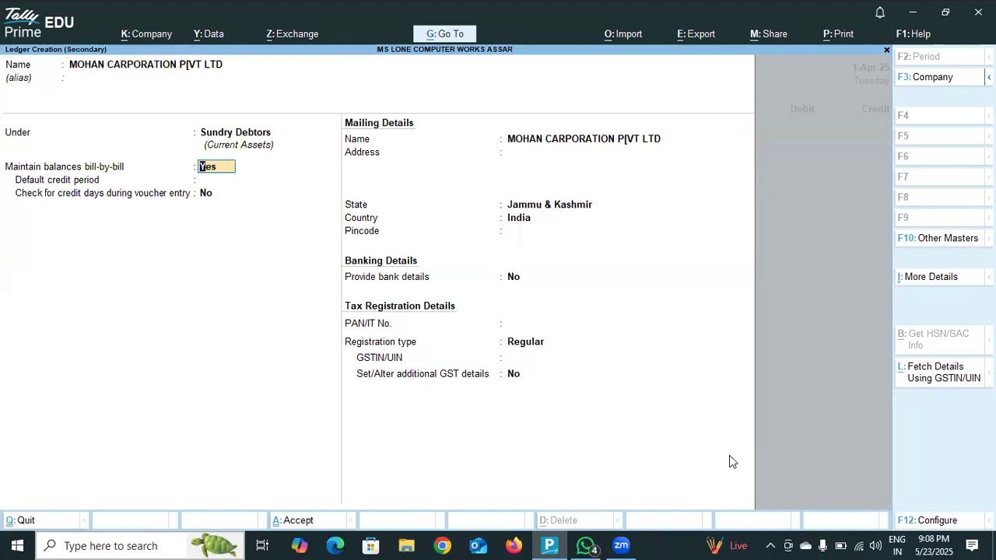
- Keep the default billing, mailing, banking and tax details, leave the GSTIN/UIN empty, and save the customer ledger
key(Return)
key(Return)
key(Return)
key(Return)
key(Return)
key(Return)
key(Return)
key(Return)
key(Return)
key(Return)
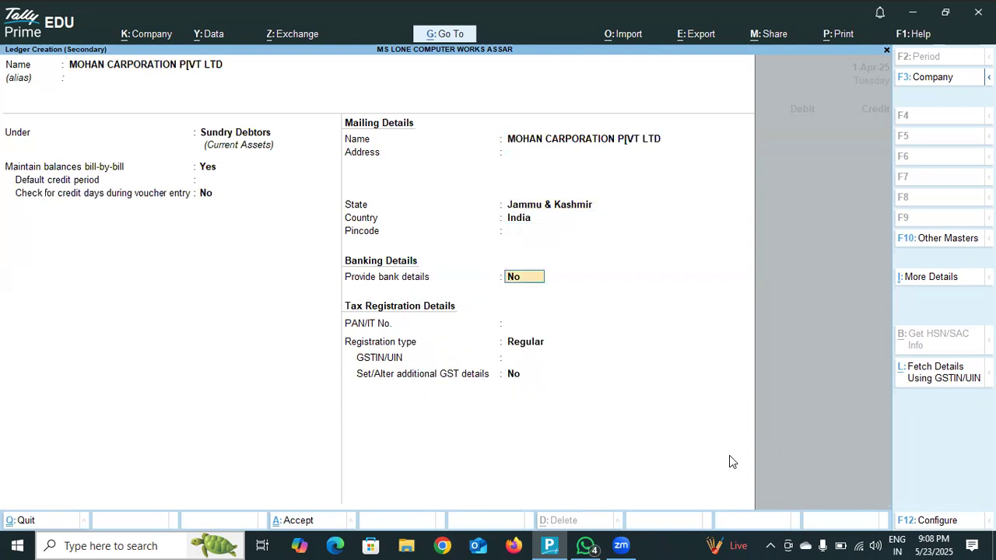
key(Return)
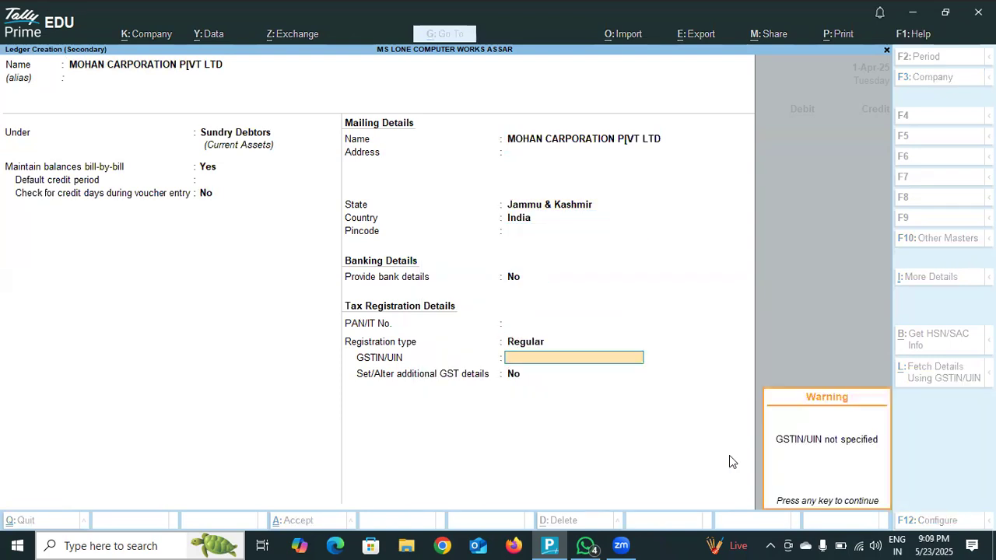
key(Return)
key(Return)
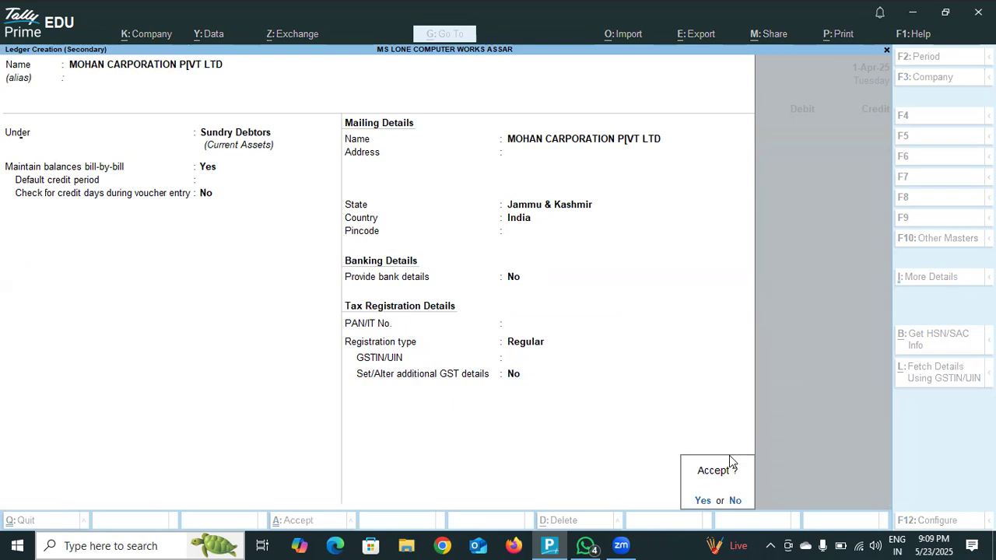
key(Return)
- Leave the dispatch details blank and accept the default party details for the debit ledger
key(Return)
key(Return)
key(Return)
key(Return)
key(Return)
key(Return)
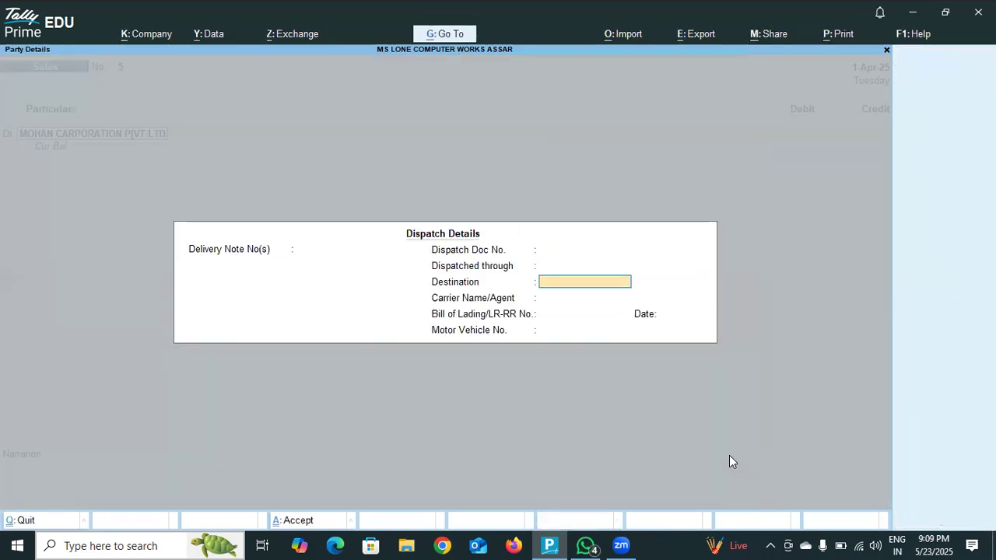
key(Return)
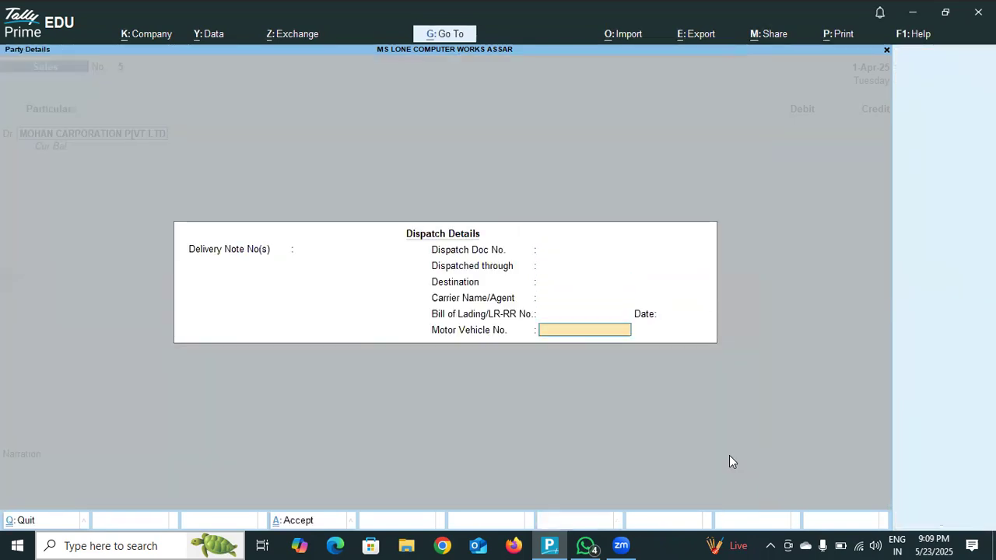
key(Return)
key(Return)
key(Return)
key(Return)
key(Return)
key(Return)
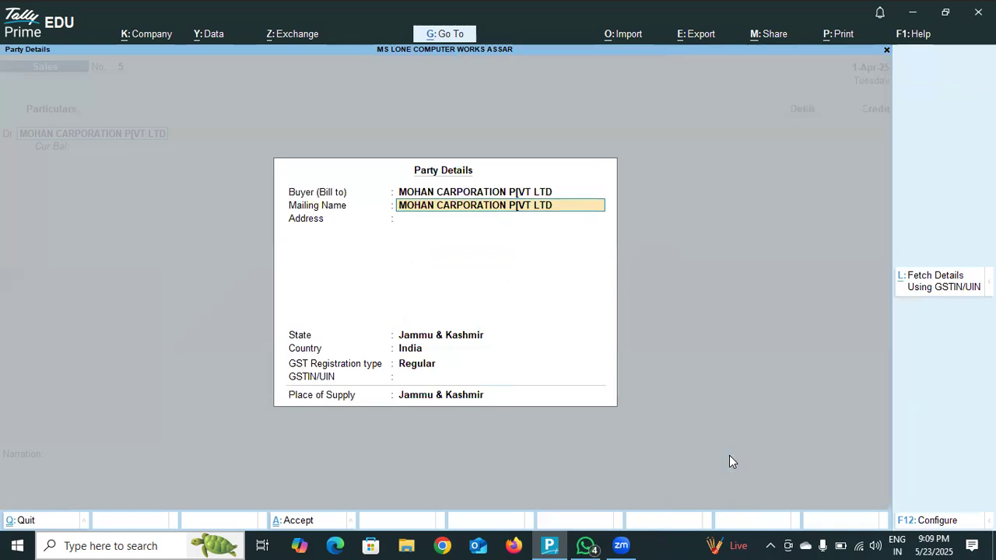
key(Return)
key(Return)
key(Return)
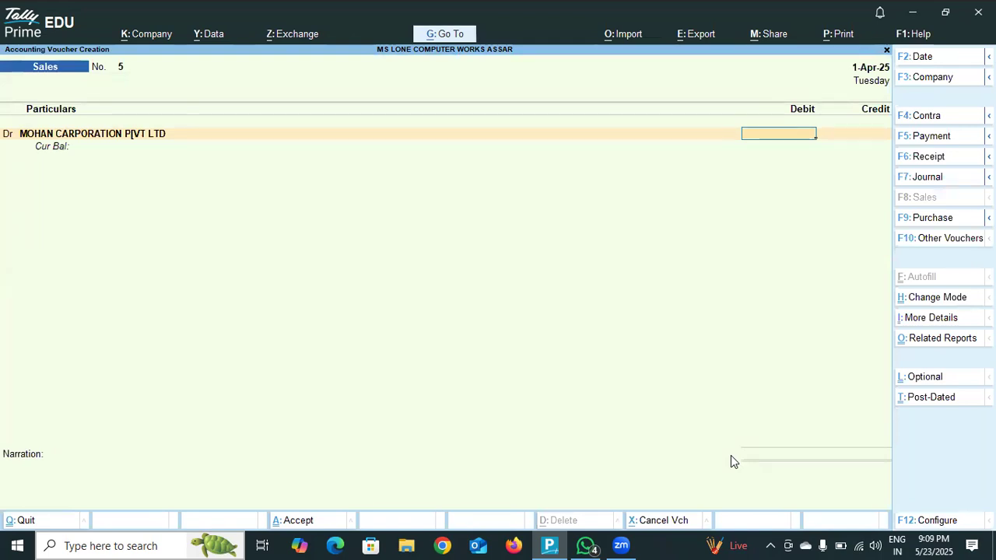
- Debit the customer ledger with 12000 and allocate the amount as a New Ref bill
text(12000)
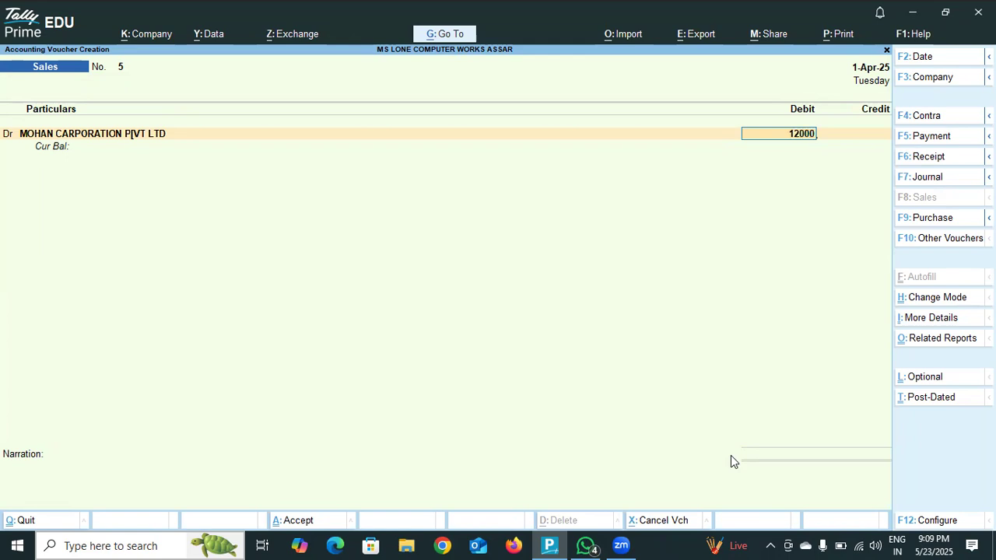
key(Return)
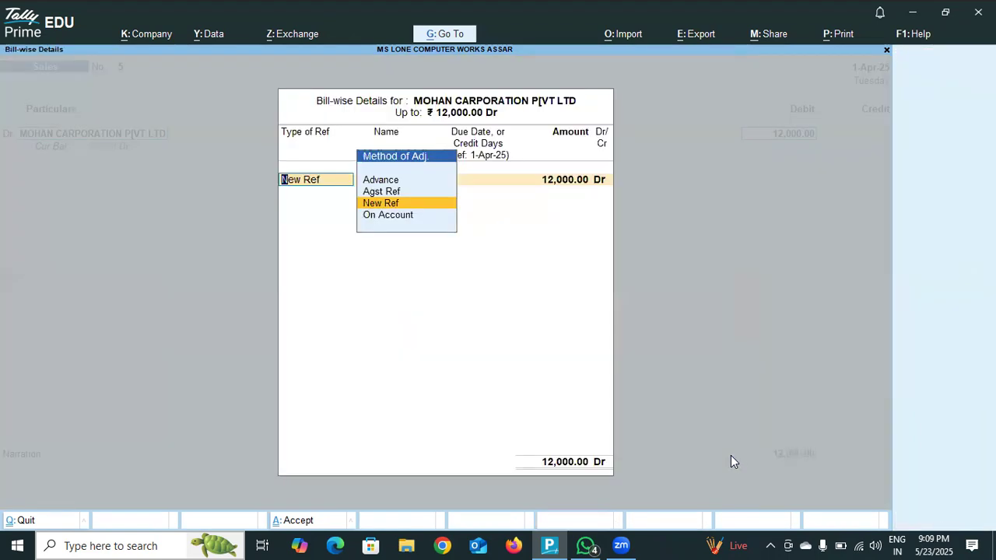
key(Return)
key(Return)
key(Return)
key(Return)
key(Return)
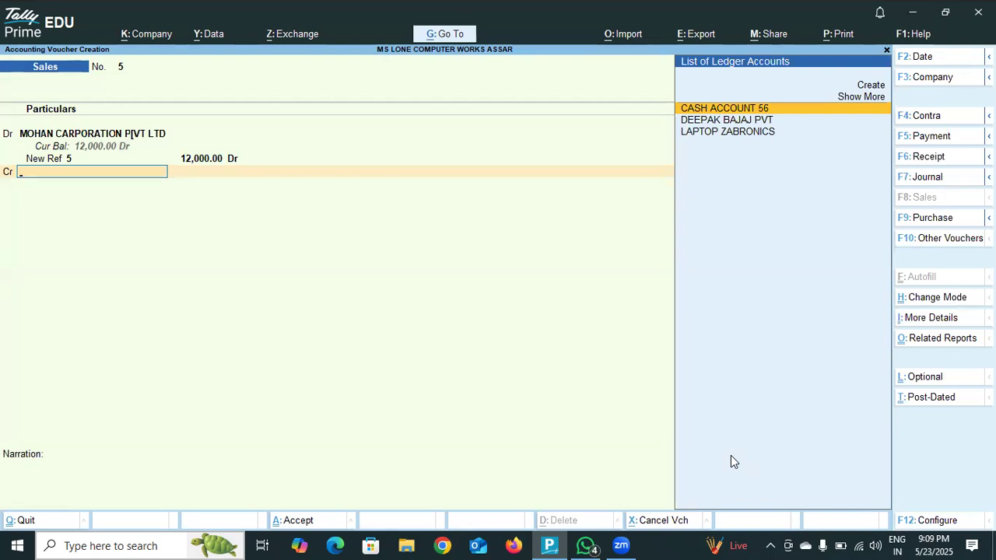
- Go back to the bill-wise allocation of the debit entry and change its reference type to On Account
key(BackSpace)
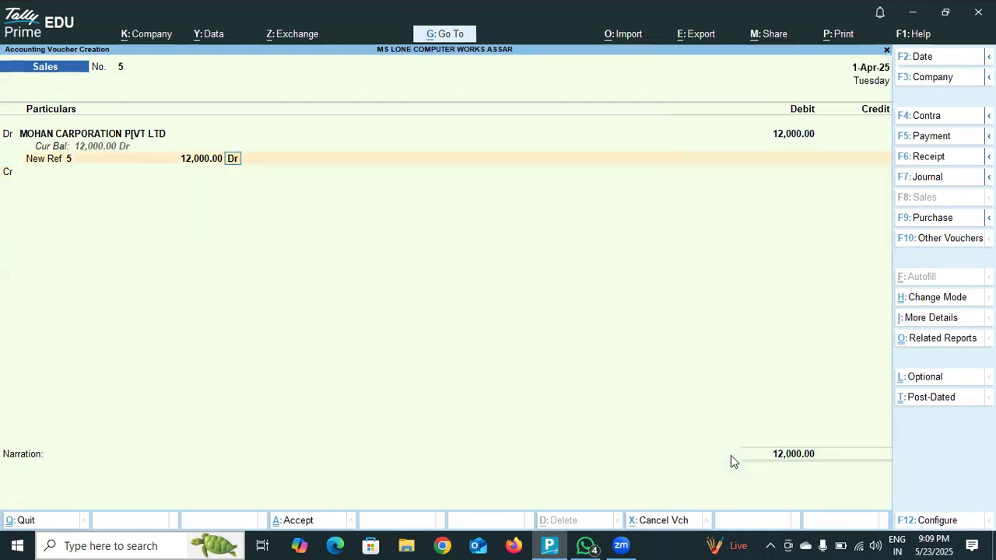
key(BackSpace)
key(BackSpace)
key(BackSpace)
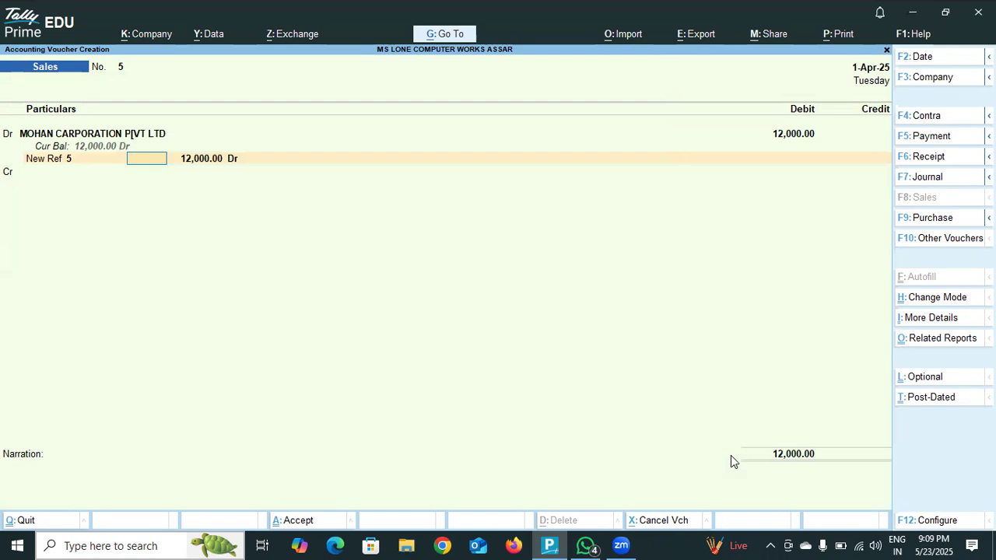
key(BackSpace)
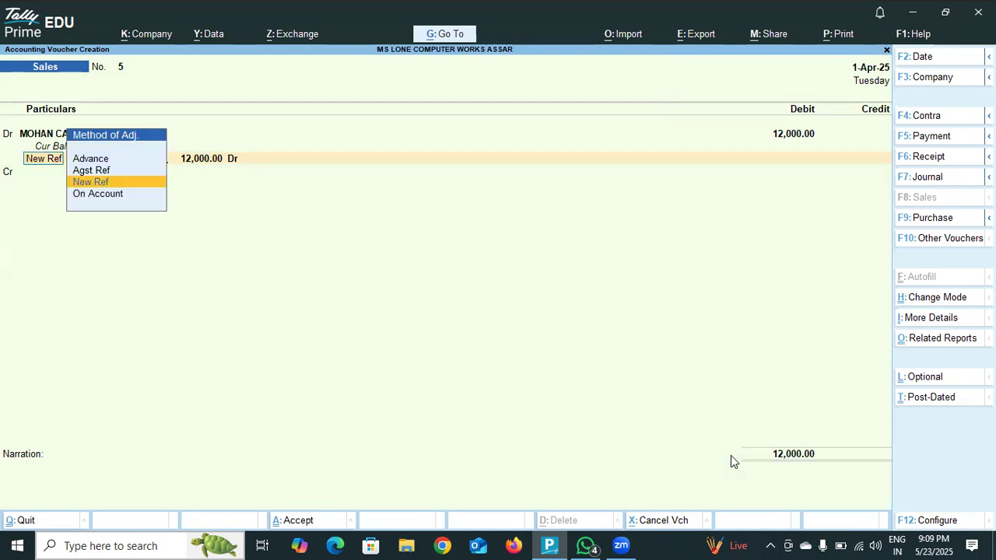
key(Down)
key(Return)
key(Return)
key(Return)
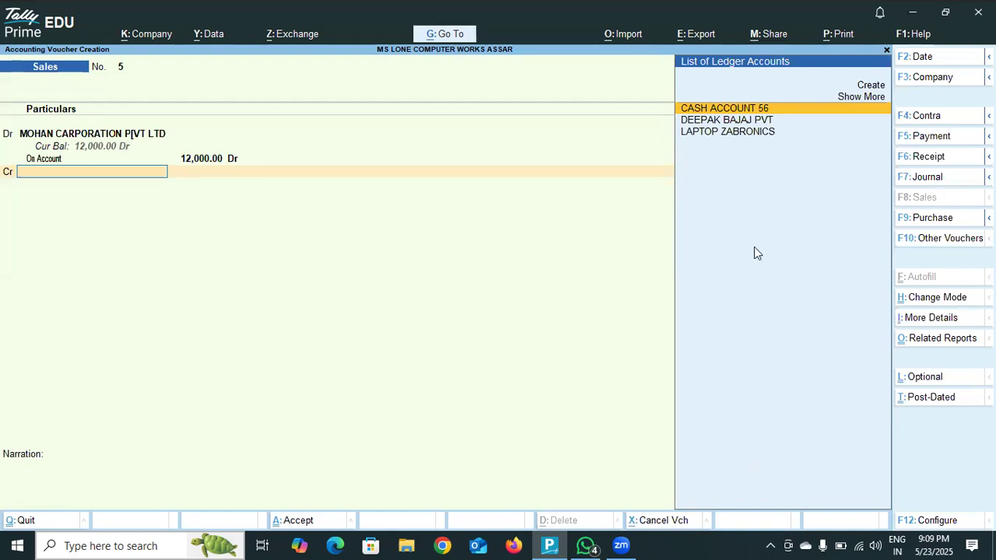
- Start a new ledger for the credit line named SALES AC and place it under Sales Accounts
click(868, 87)
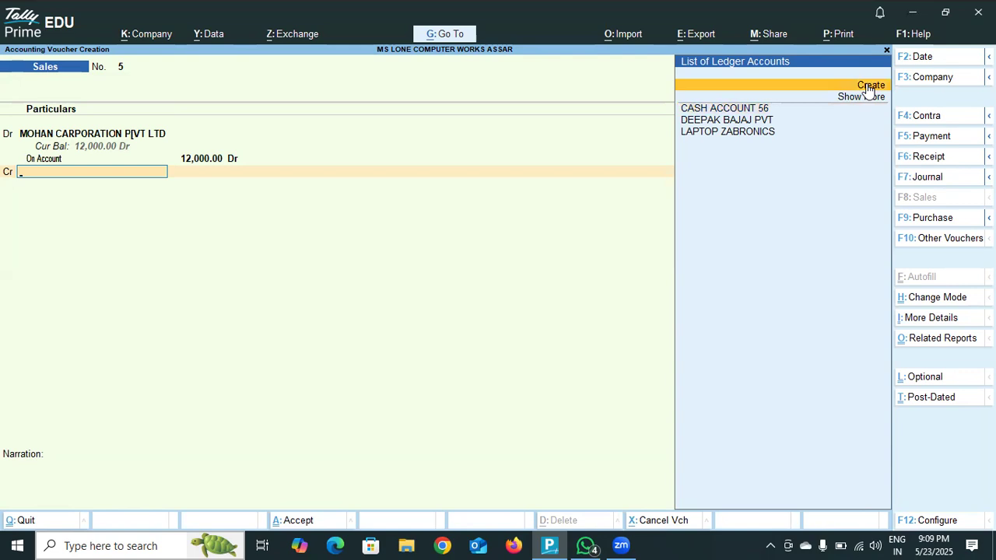
click(868, 87)
text(SALES)
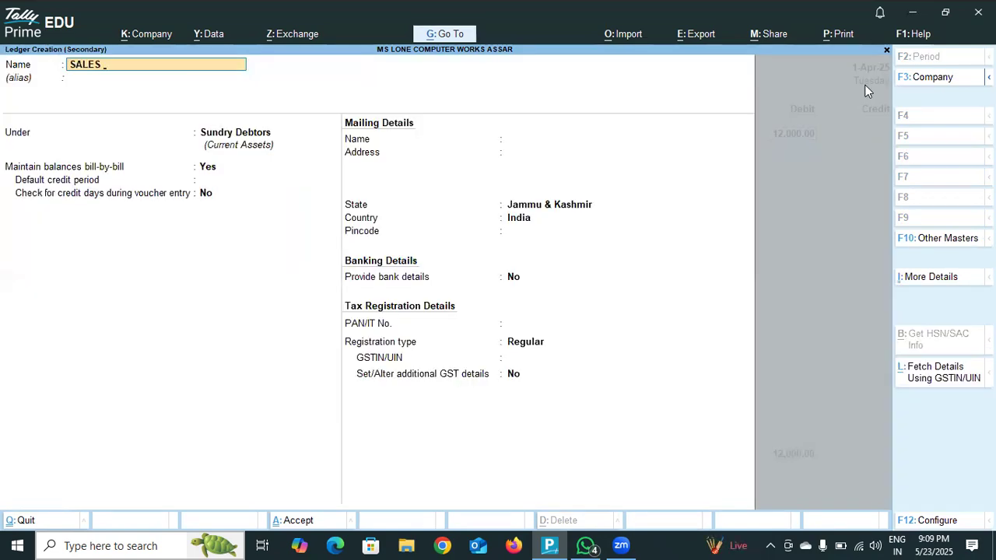
text( AC)
key(Return)
key(Return)
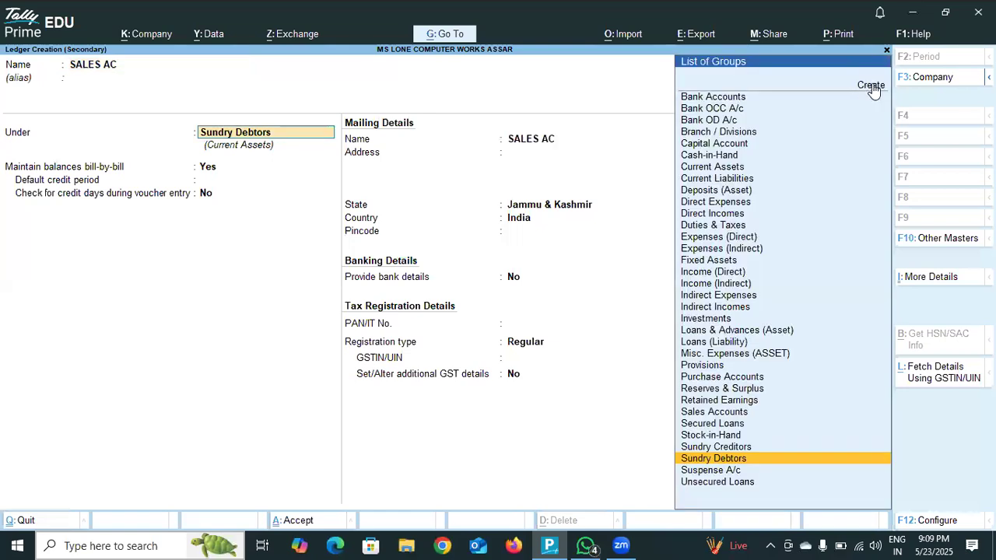
click(732, 414)
click(731, 413)
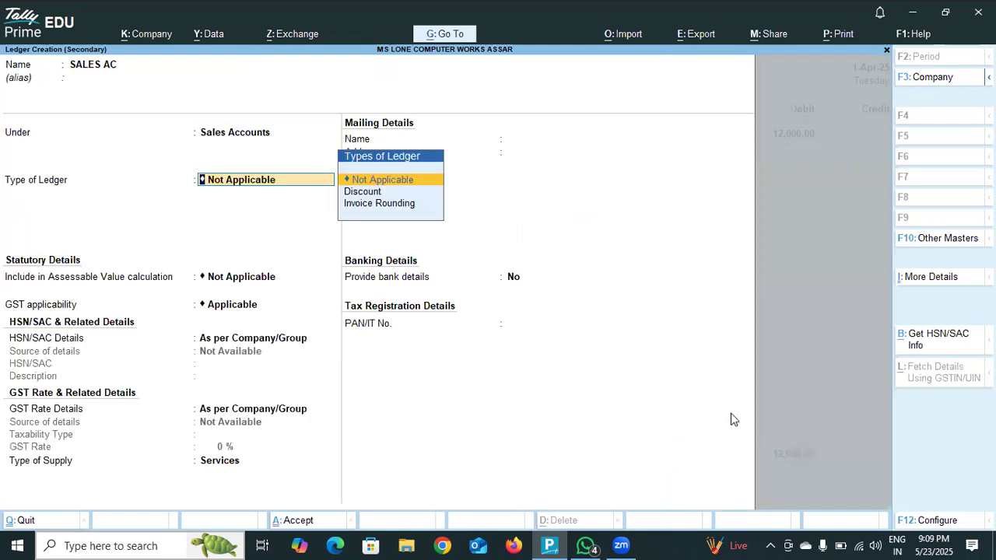
- Save the SALES AC ledger with its default details and credit it with 12,000.00, leaving the inventory allocations empty
key(Return)
key(Return)
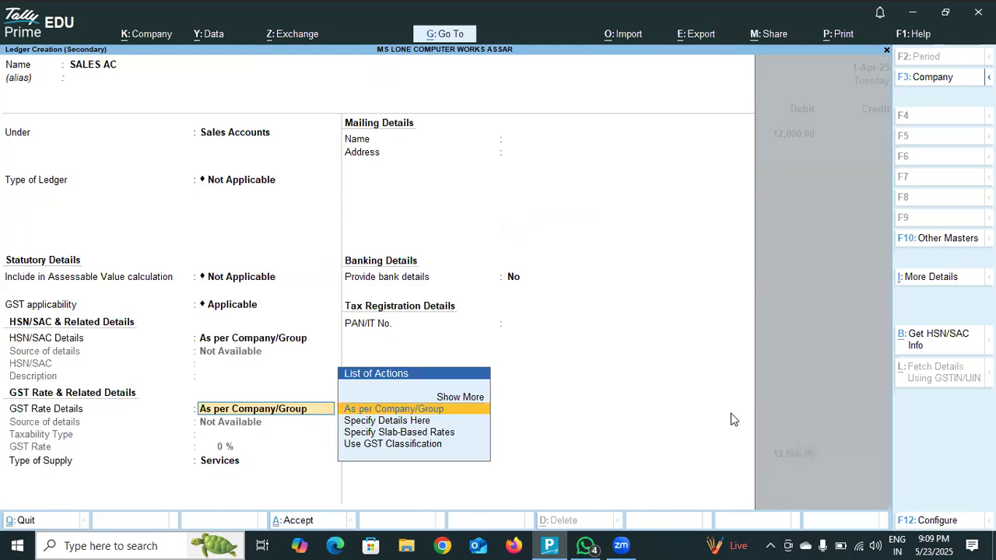
key(Return)
key(ctrl+a)
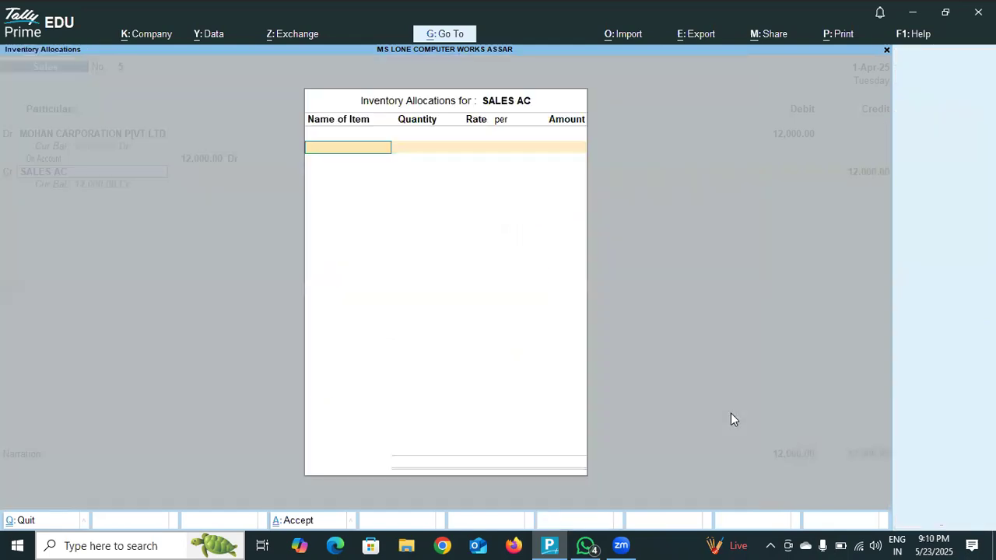
key(Escape)
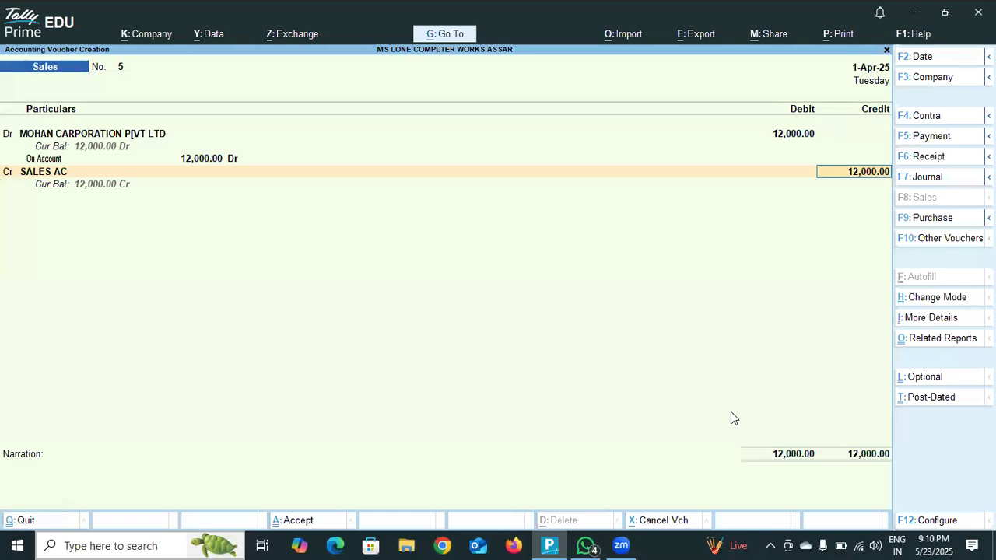
key(Return)
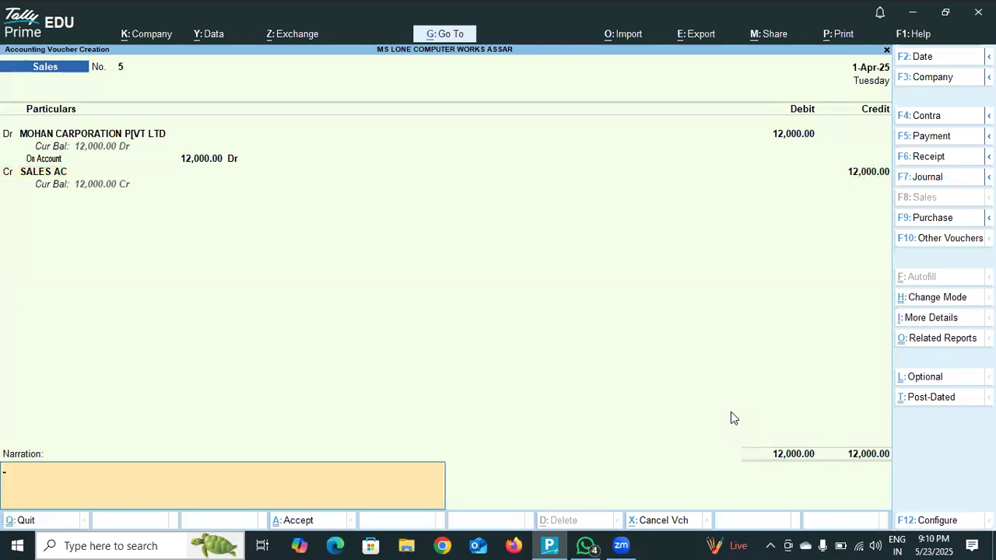
- Enter the voucher narration "GOODS SALES TO MOHAN CARPORATION"
text(GOODS SALES TO MOHAN CARPORATION)
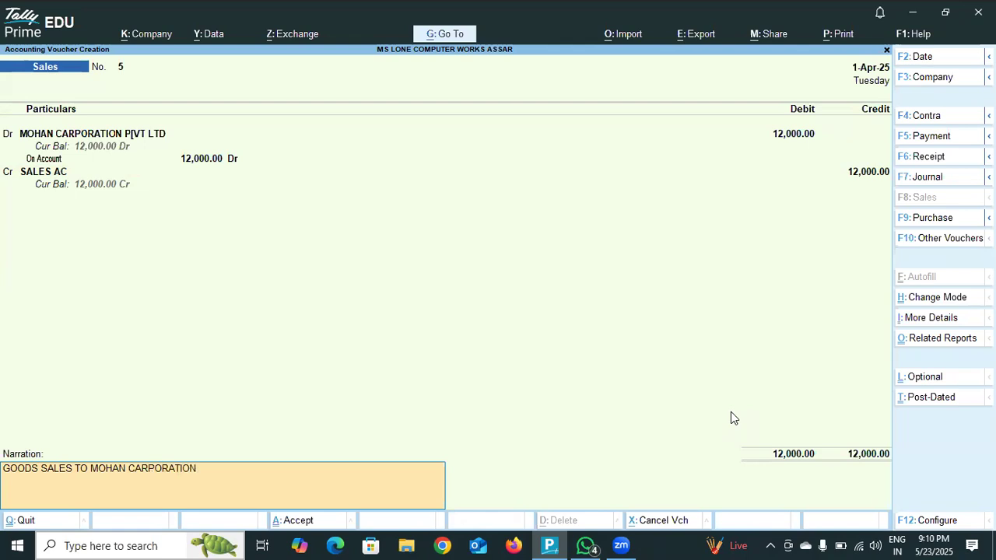
text( RS 12000)
- Complete the voucher narration with "RS 12000" and save the sales voucher
key(Return)
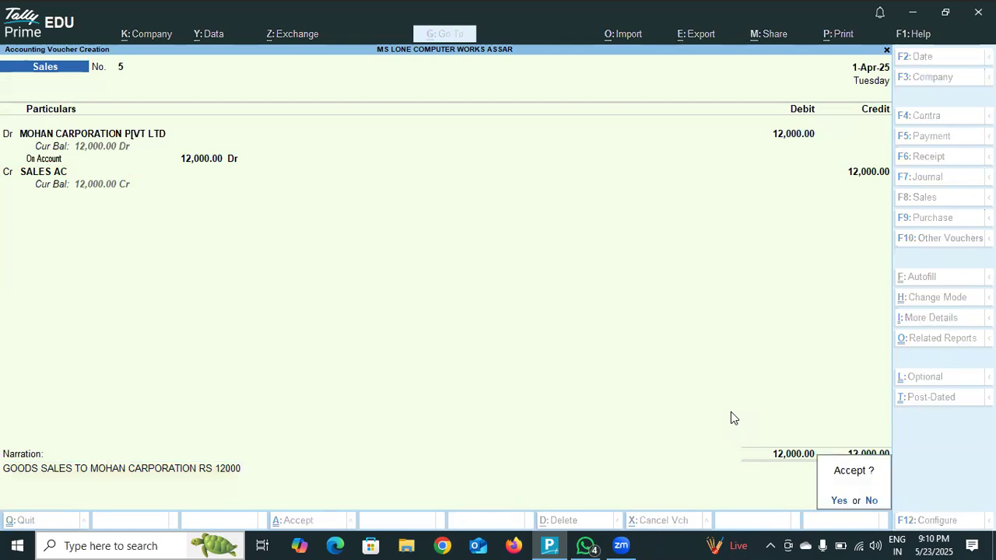
key(Return)
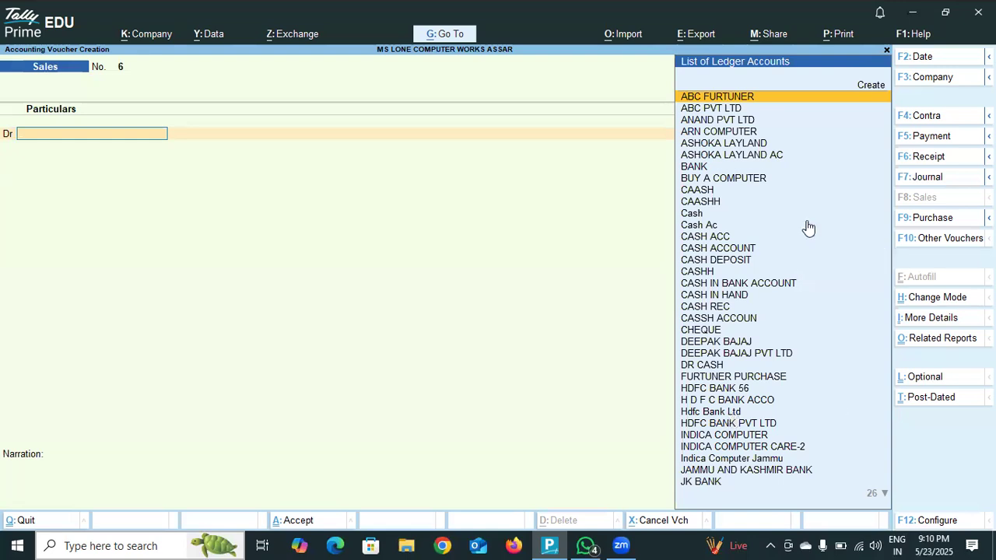
- Start a new ledger for the debit line named DEEPAK INDUSTRIES and place it under Sundry Debtors
click(868, 90)
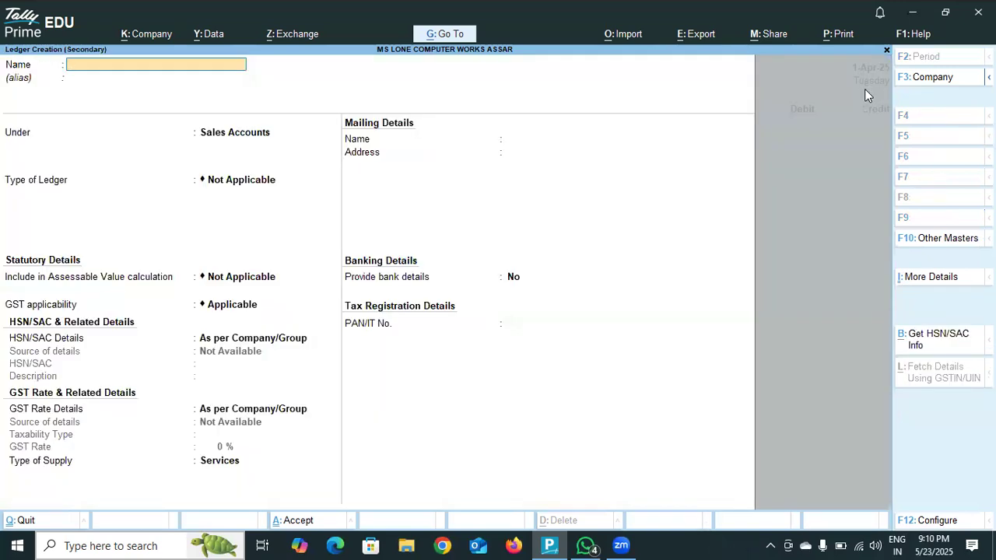
text(DEEPAK IN)
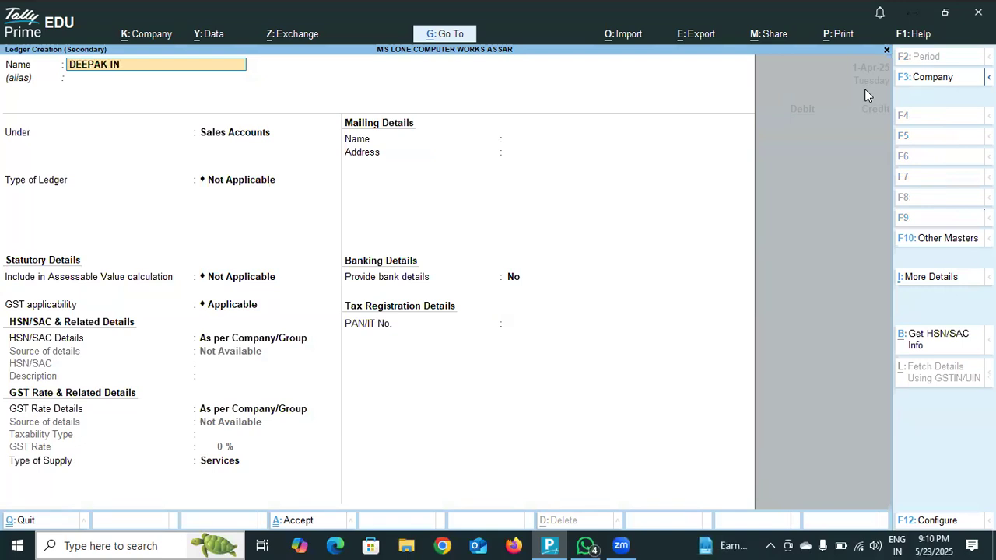
text(DUSTRIES)
key(Return)
key(Return)
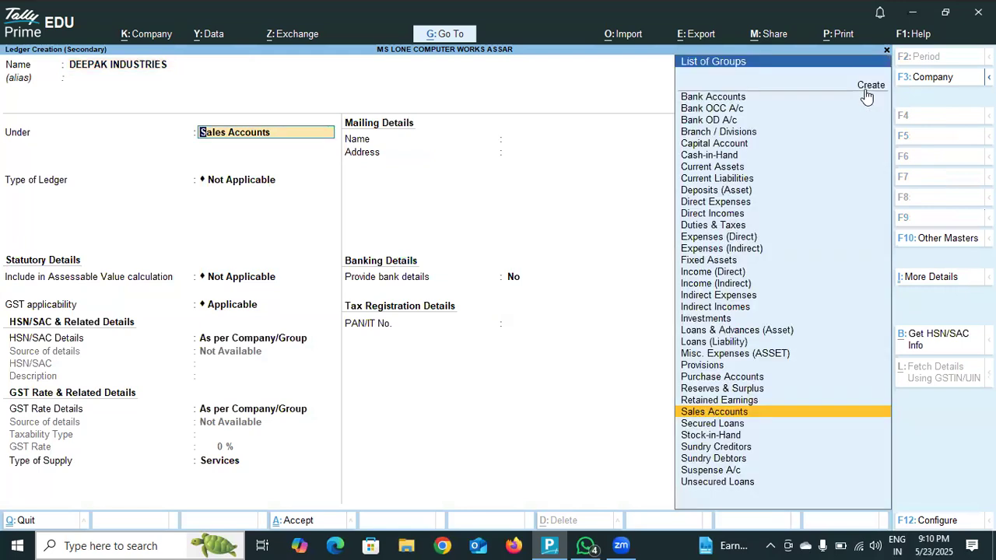
key(Down)
key(Down)
key(Down)
key(Down)
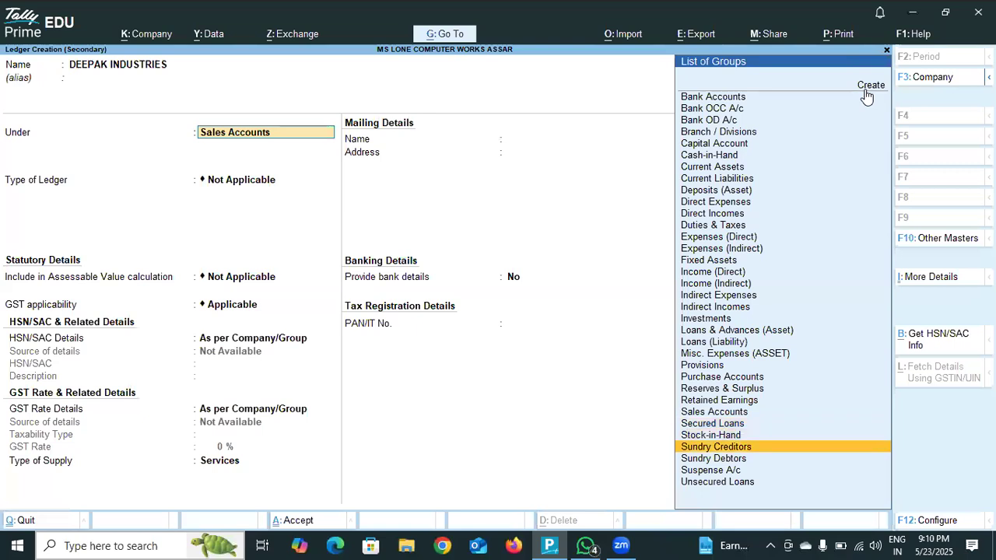
key(Return)
- Save the DEEPAK INDUSTRIES ledger with its default mailing, banking and tax registration details
key(Return)
key(Return)
key(Return)
key(Return)
key(Return)
key(Return)
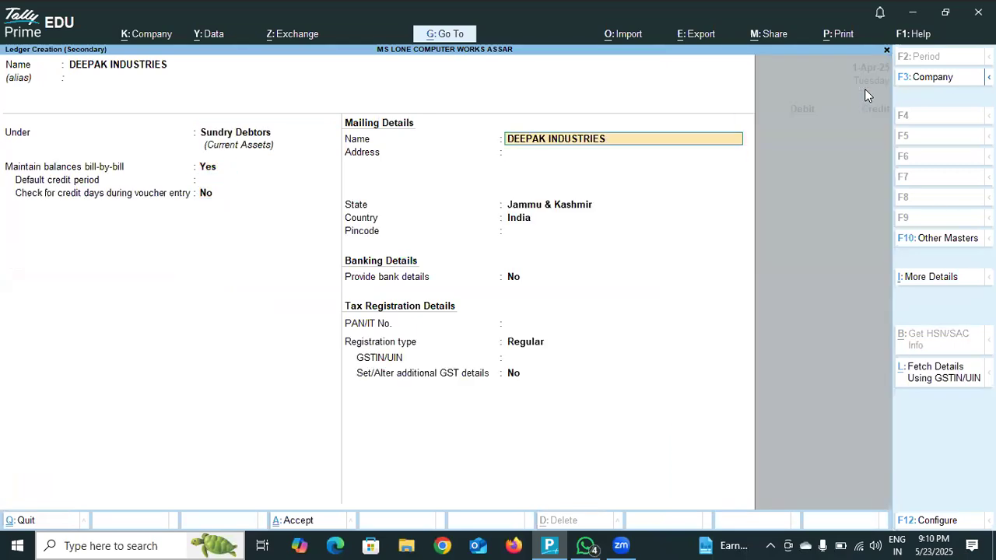
key(Return)
key(Return)
key(Return)
key(Return)
key(Return)
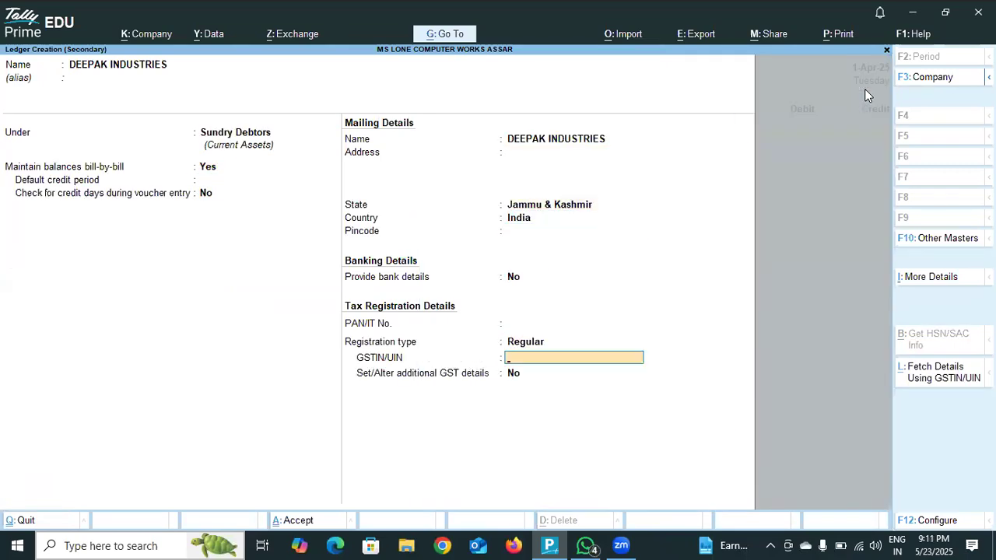
- Leave the dispatch details of the DEEPAK INDUSTRIES sale empty and accept the default party details
key(Return)
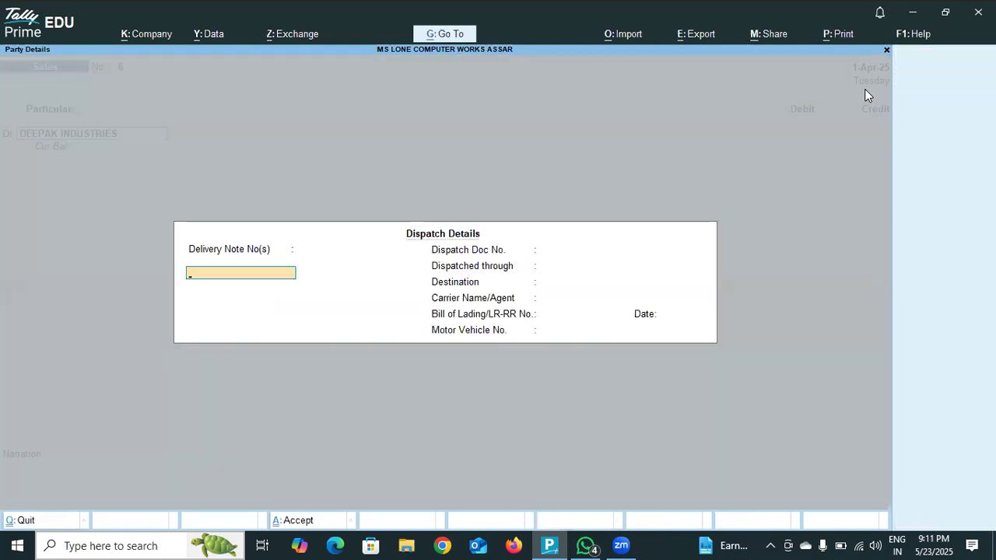
key(Return)
key(Return)
key(Return)
key(Return)
key(Return)
key(Return)
key(Return)
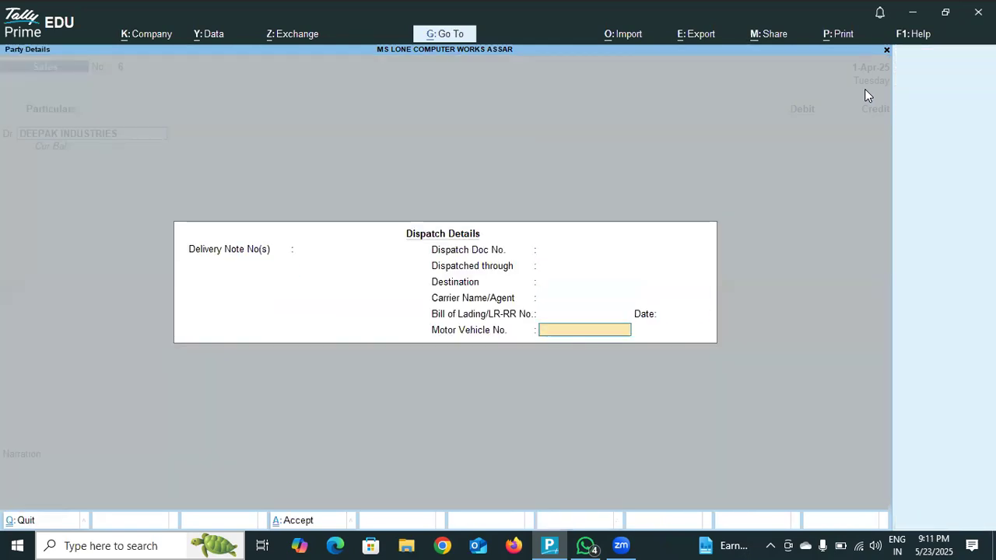
key(Return)
key(Return)
key(Return)
key(Return)
key(Return)
key(Return)
key(Return)
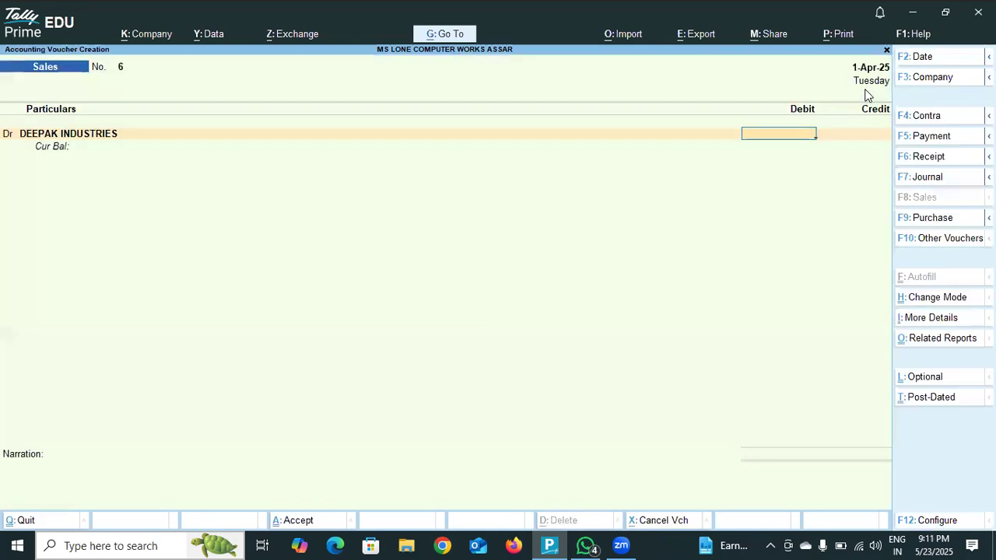
- Debit DEEPAK INDUSTRIES with 10,500.00 and allocate the amount bill-wise as On Account
text(10500)
key(Return)
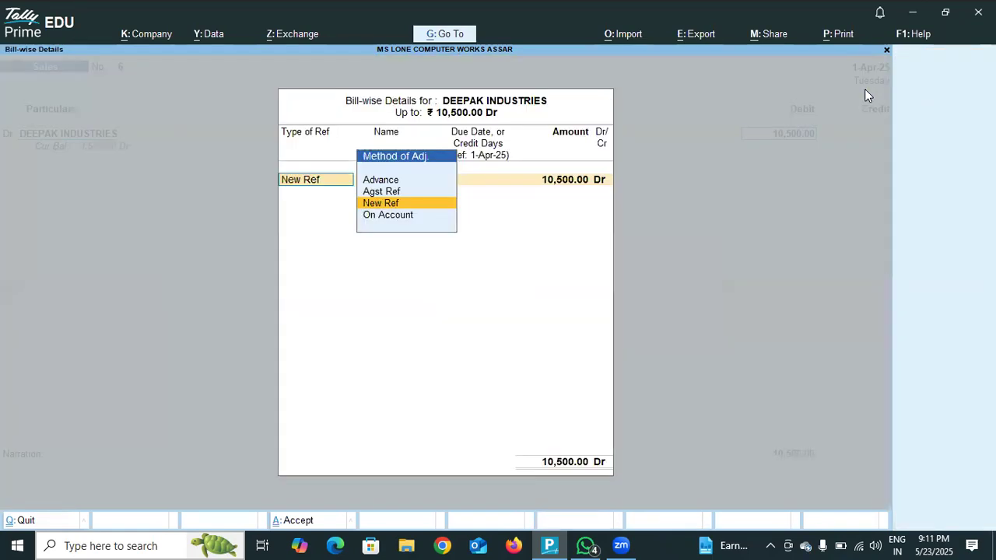
key(Down)
key(Return)
key(Return)
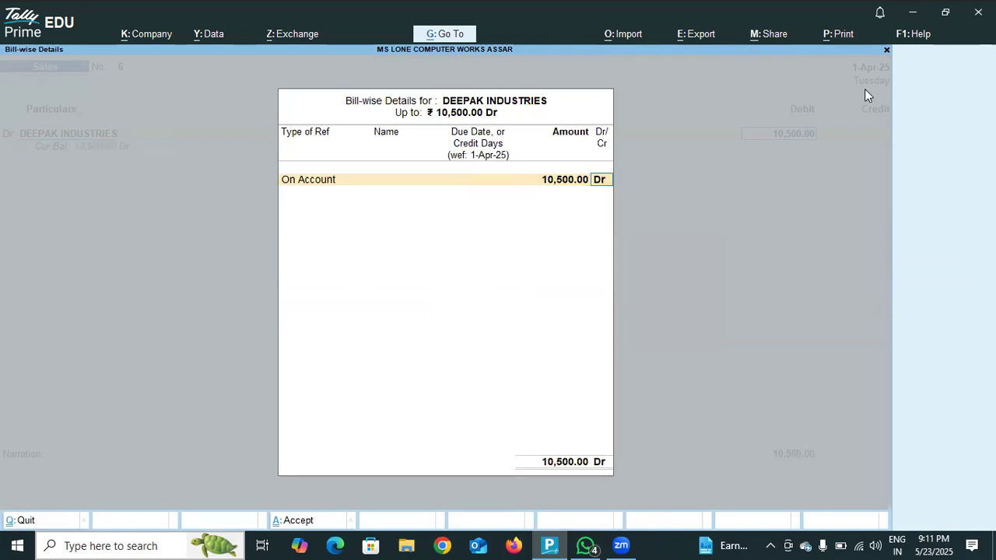
key(Return)
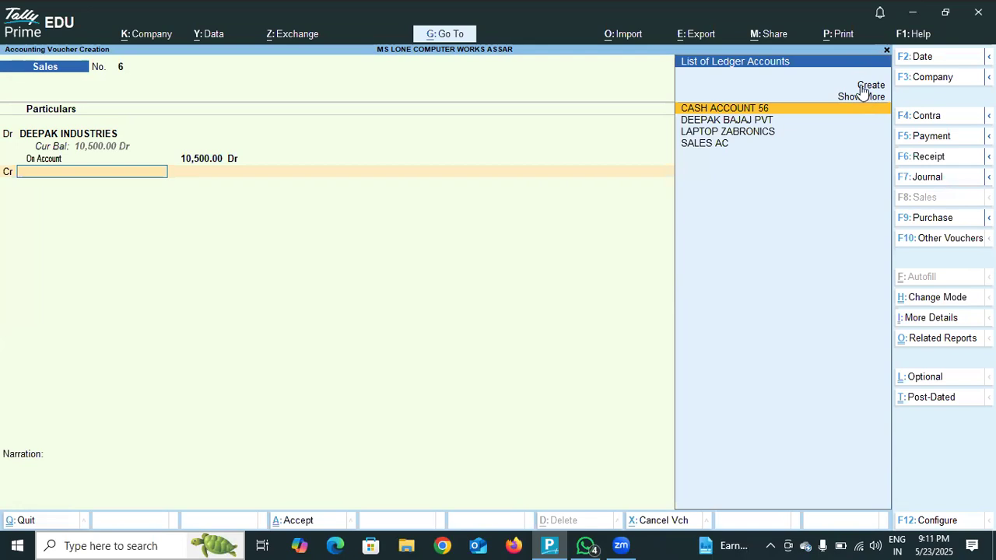
- Credit the existing SALES AC ledger with 10,500.00
click(733, 143)
key(Return)
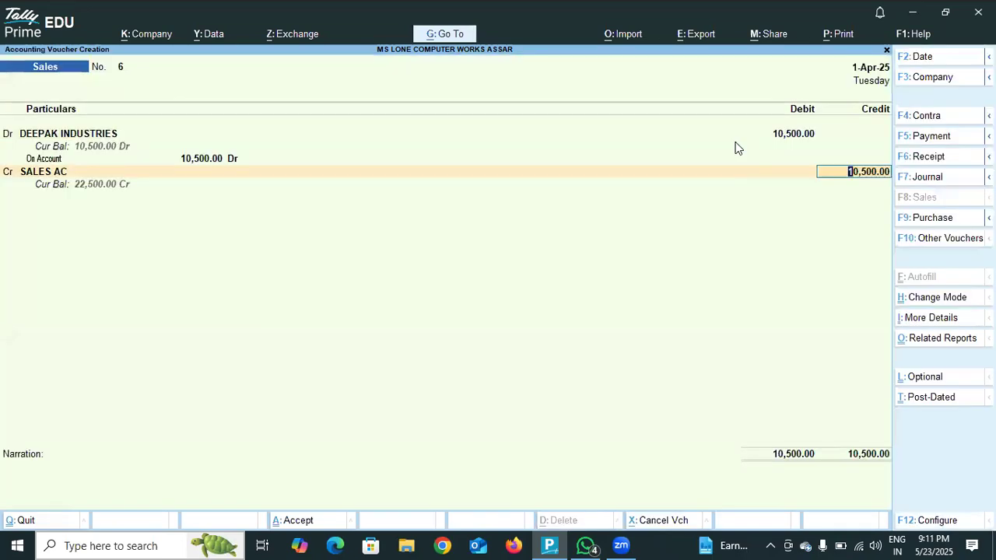
key(Return)
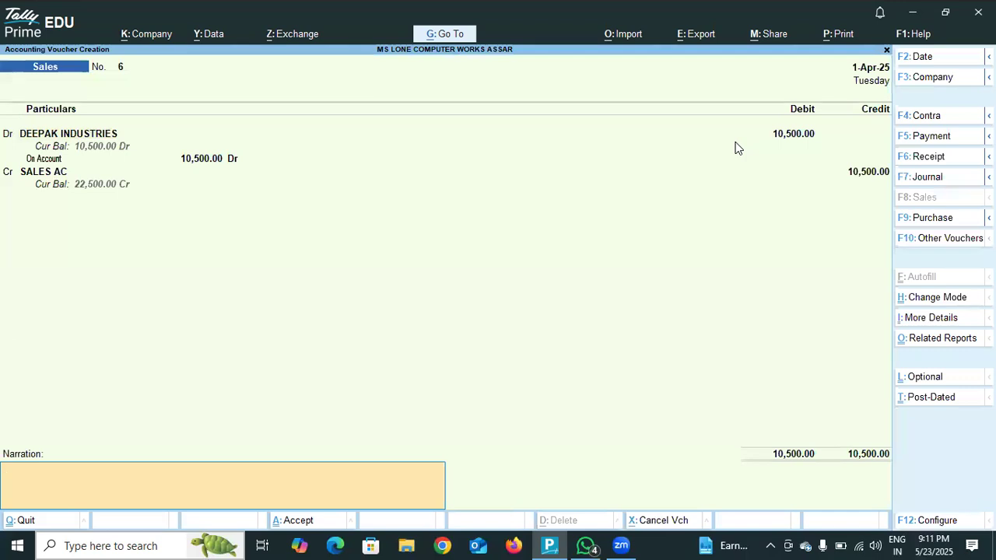
- Enter the voucher narration "GOODS SALES TO DEEPAK INDUSTRIES"
text(GOODS SALES T)
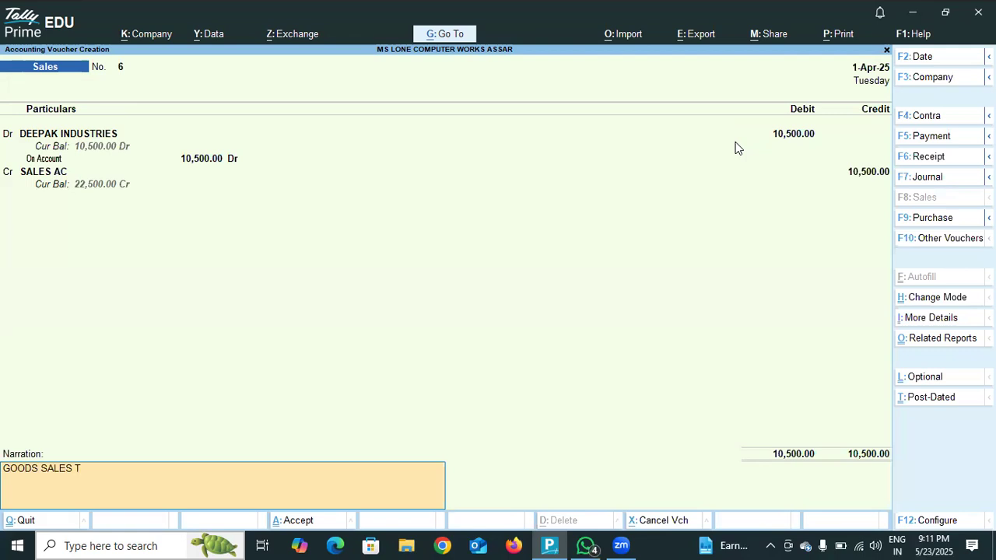
text(O DEEPAK INDUSTRI)
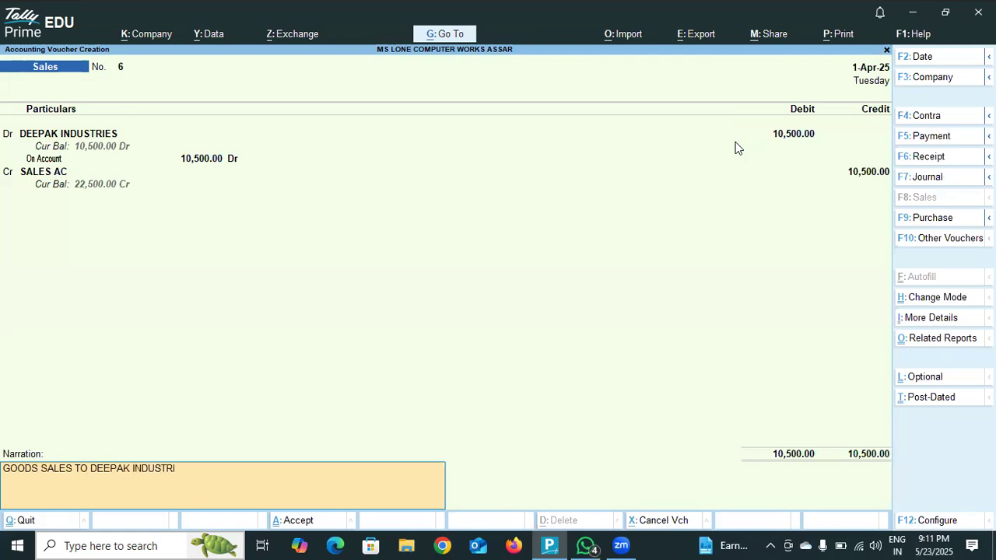
text(ES)
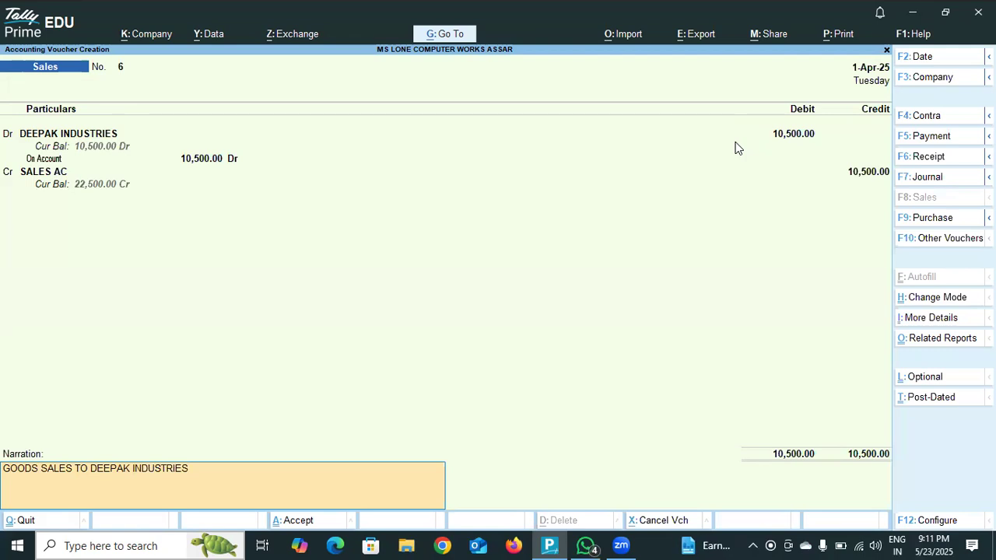
text( RS 10500)
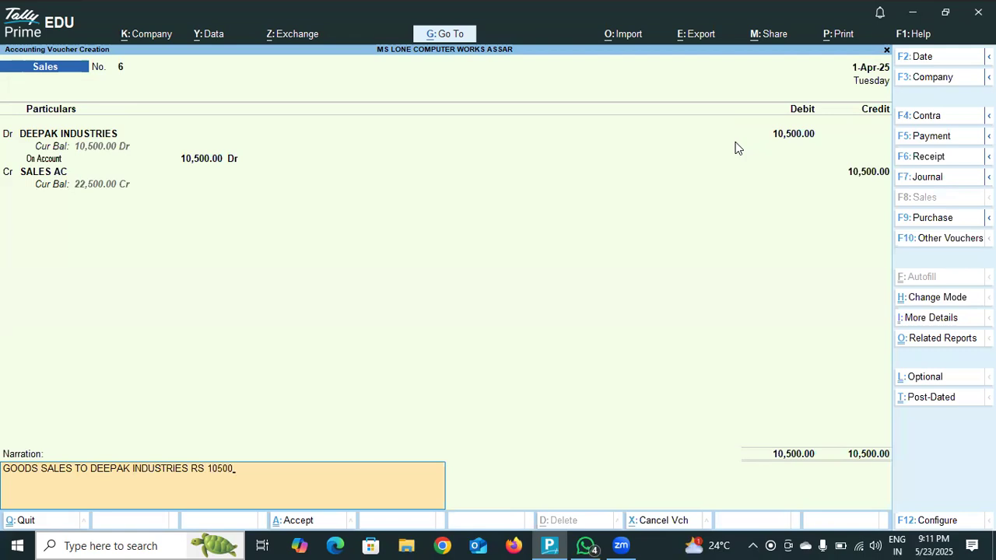
text( BY HDFC BANK)
- Complete the narration with "RS 10500 BY HDFC BANK" and save the sales voucher
key(Return)
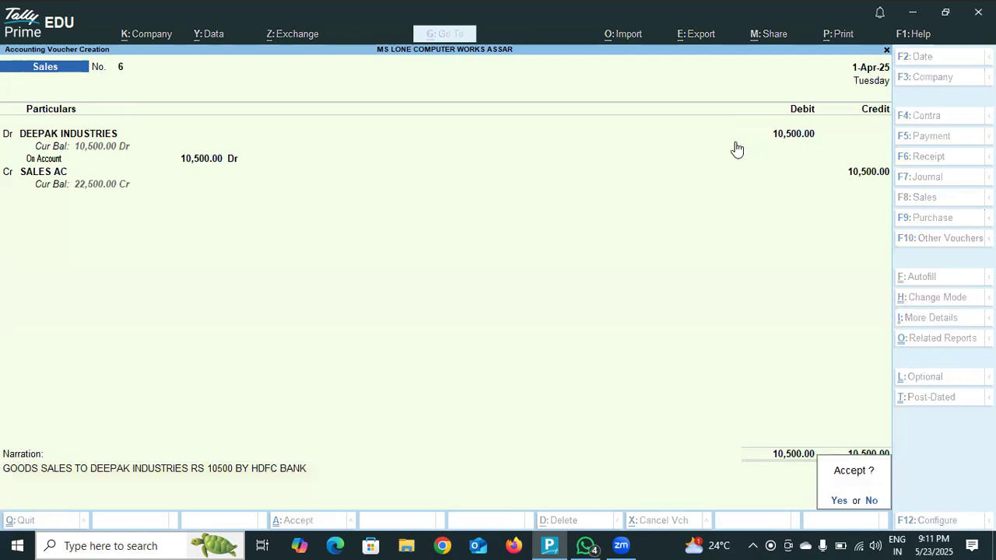
key(Return)
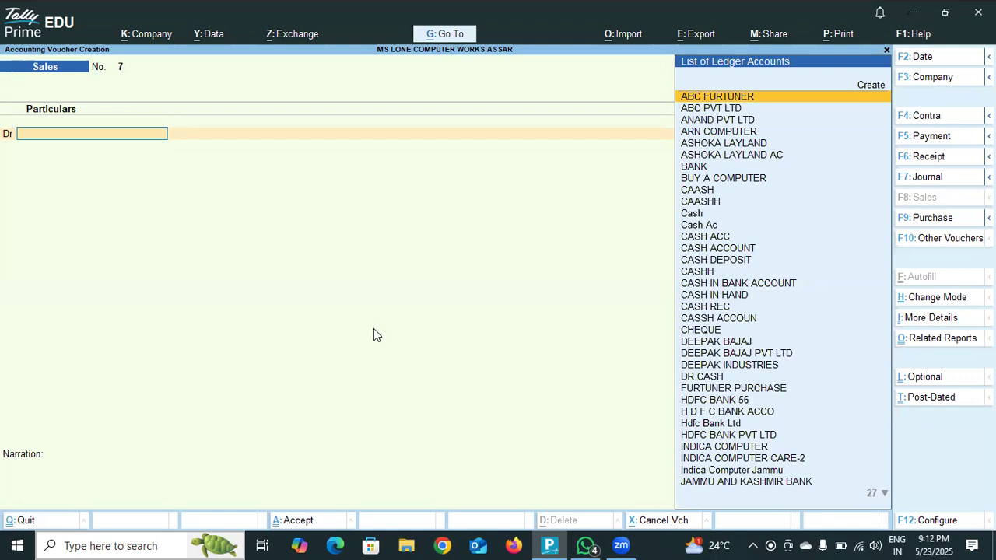
- Start a new ledger for the debit line named PAWAN PVT LTD and place it under Sundry Debtors
click(873, 86)
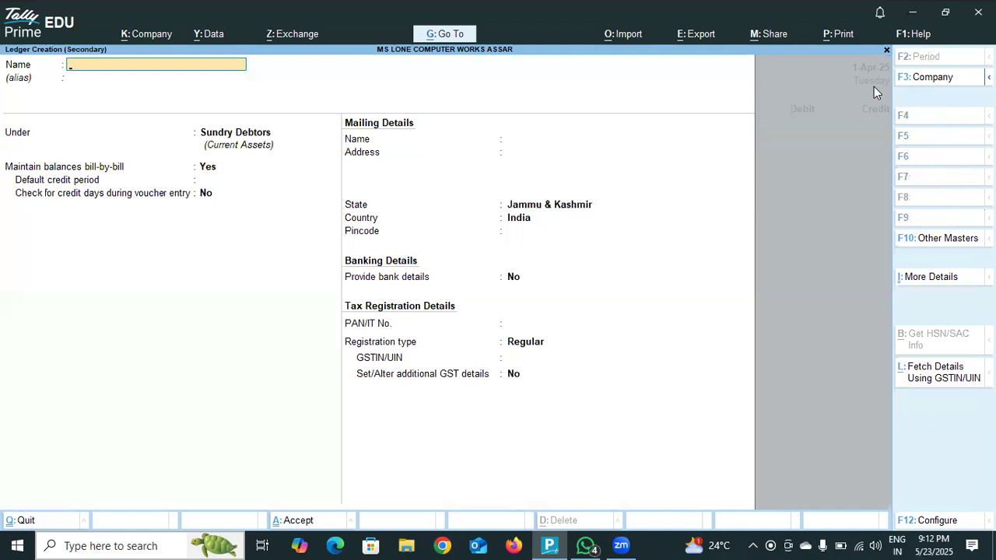
text(PAWAN PVT LTD)
key(Return)
key(Return)
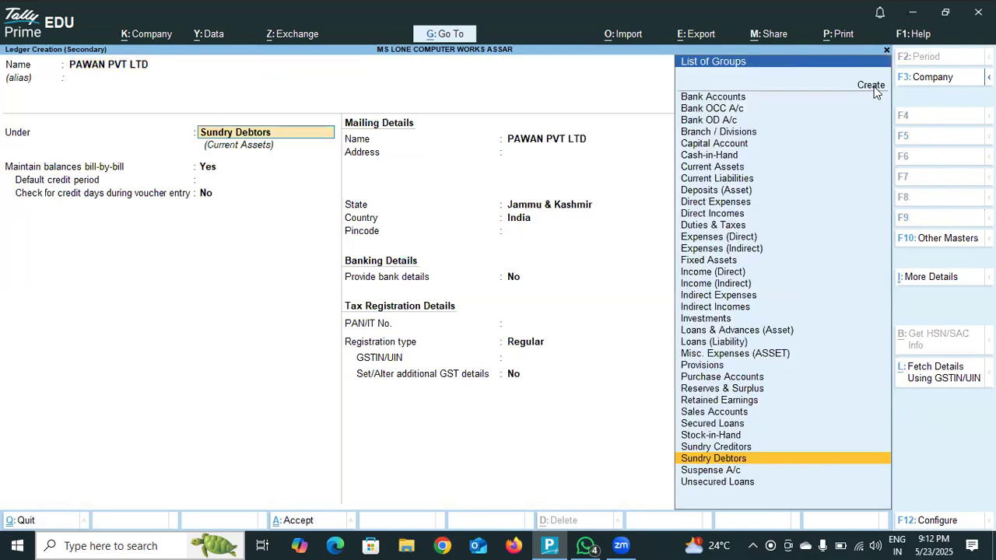
key(Return)
key(Return)
key(Return)
- Save the PAWAN PVT LTD ledger with its default mailing, banking and tax registration details
key(Return)
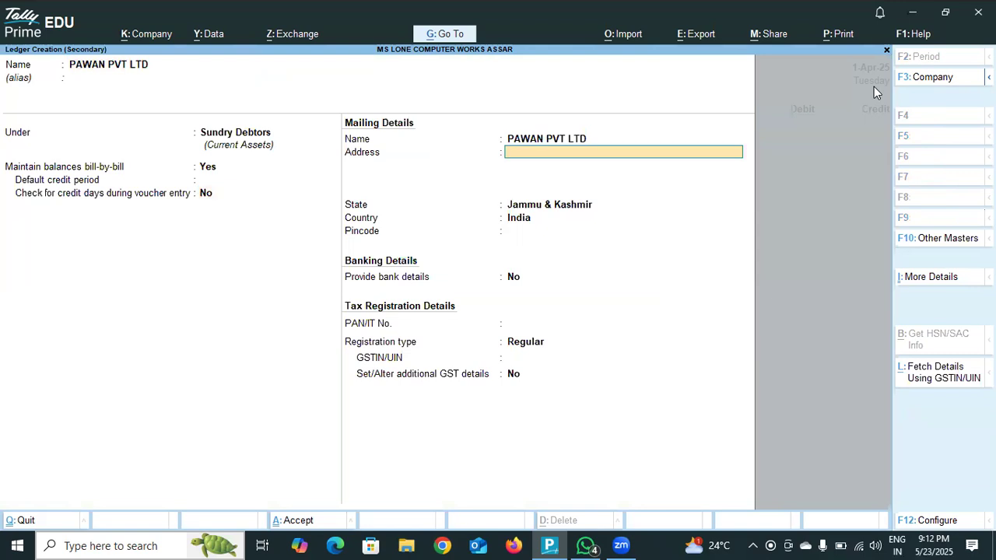
key(Return)
key(Return)
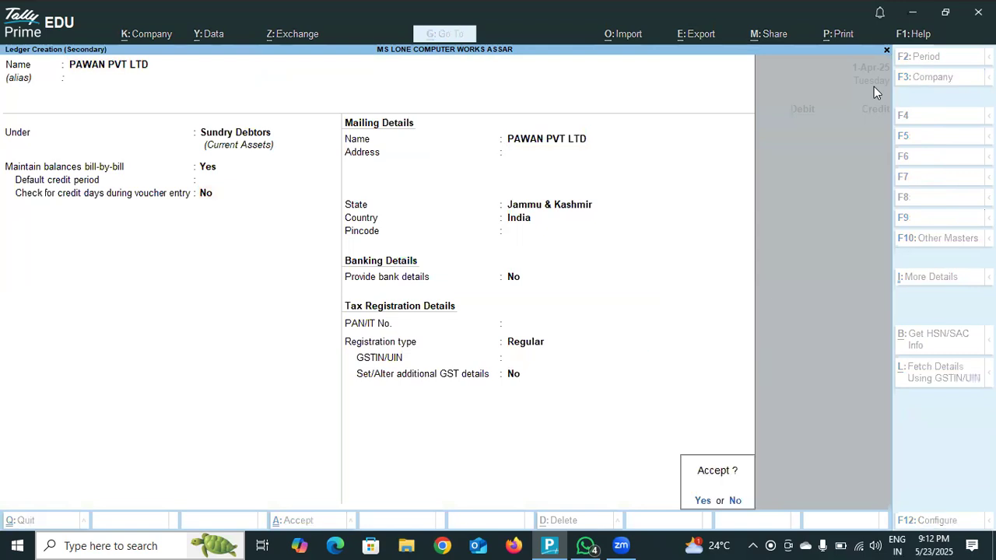
key(Return)
- Leave the dispatch details of the PAWAN PVT LTD sale empty and accept the default party details
key(Return)
key(Return)
key(Return)
key(Return)
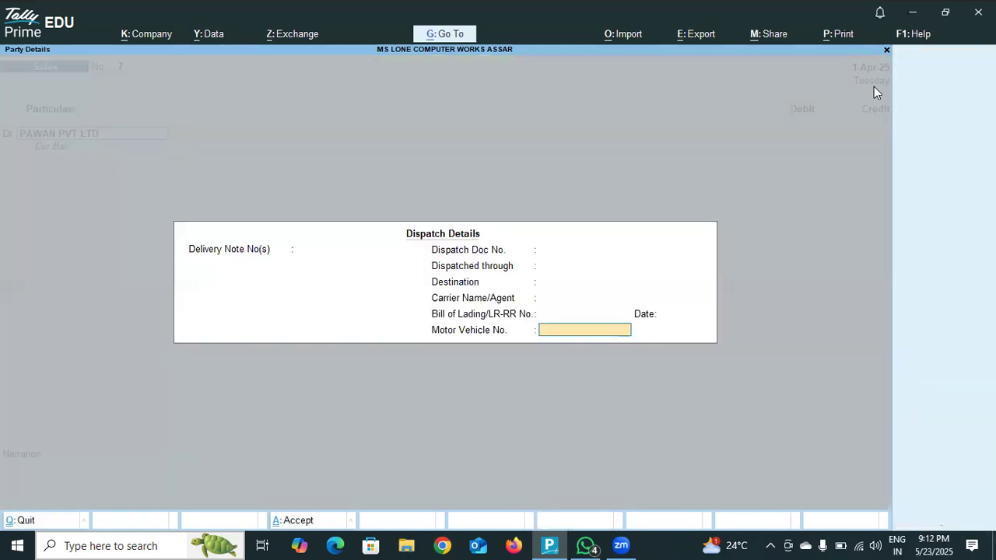
key(Return)
key(Return)
key(Return)
key(Return)
key(Return)
key(Return)
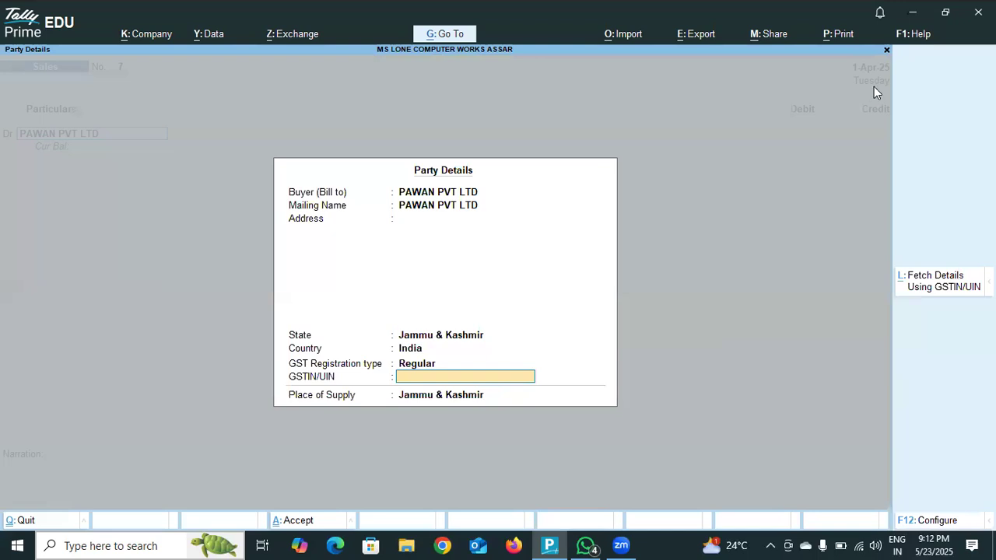
key(Return)
- Debit PAWAN PVT LTD with 4,500.00 and allocate the amount bill-wise as New Ref 7
text(4500)
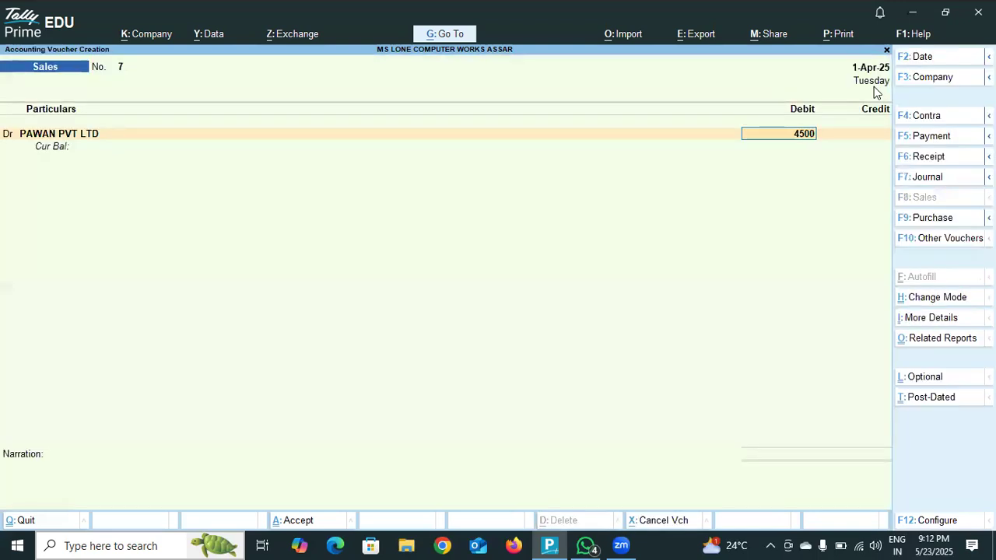
key(Return)
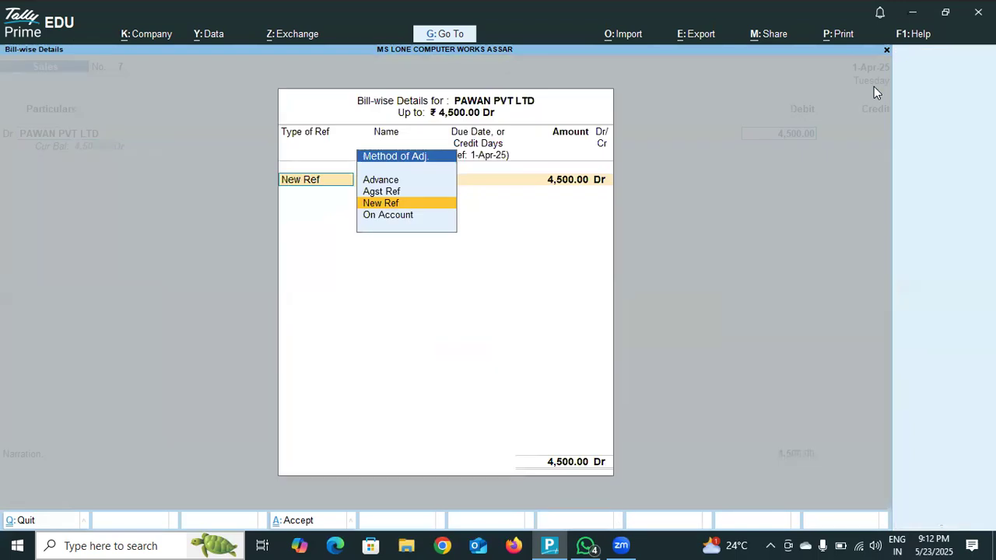
key(Return)
key(Return)
key(Return)
key(Return)
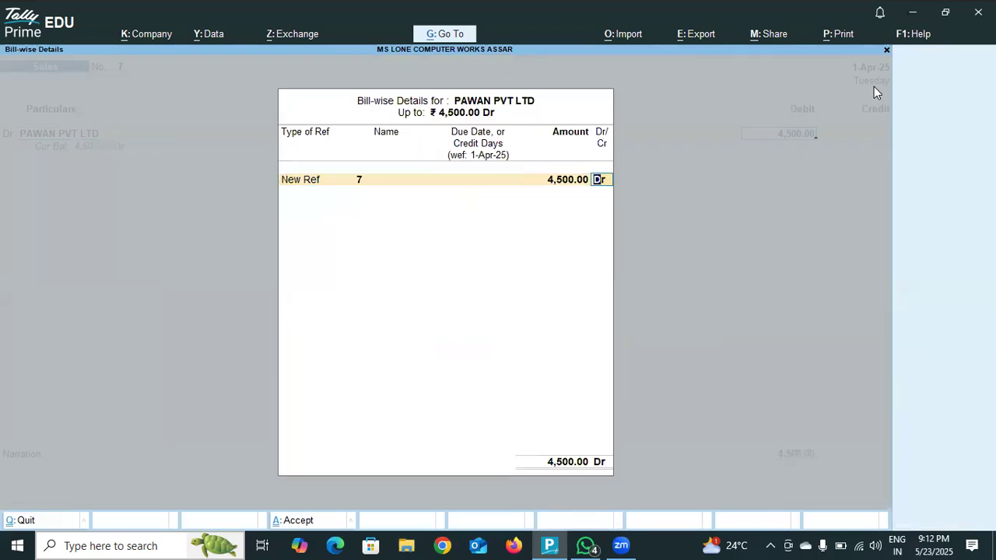
key(Return)
key(Return)
key(Return)
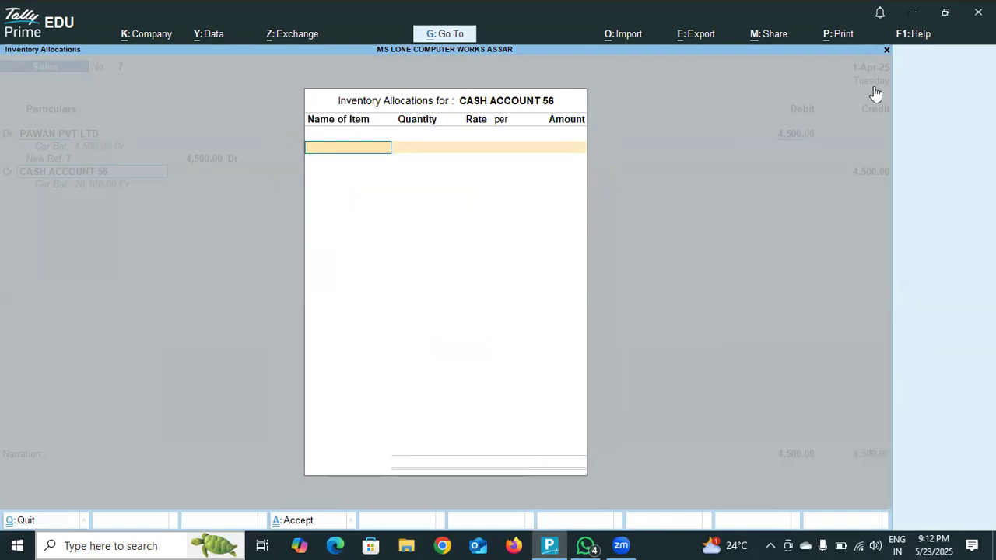
key(Escape)
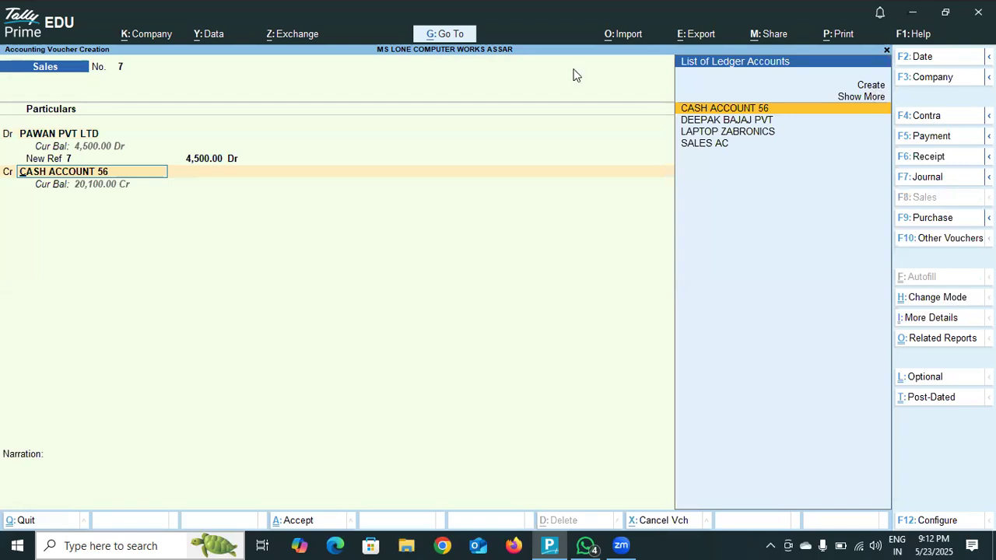
- Start a new ledger for the credit line of the Pawan sale and name it CASSHH ACCO
click(878, 88)
text(ASH AC)
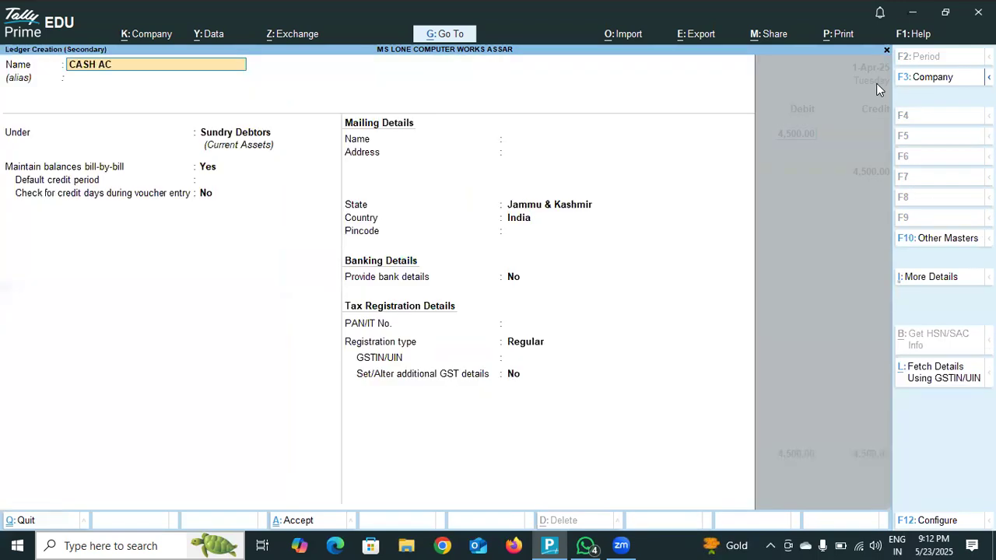
key(Return)
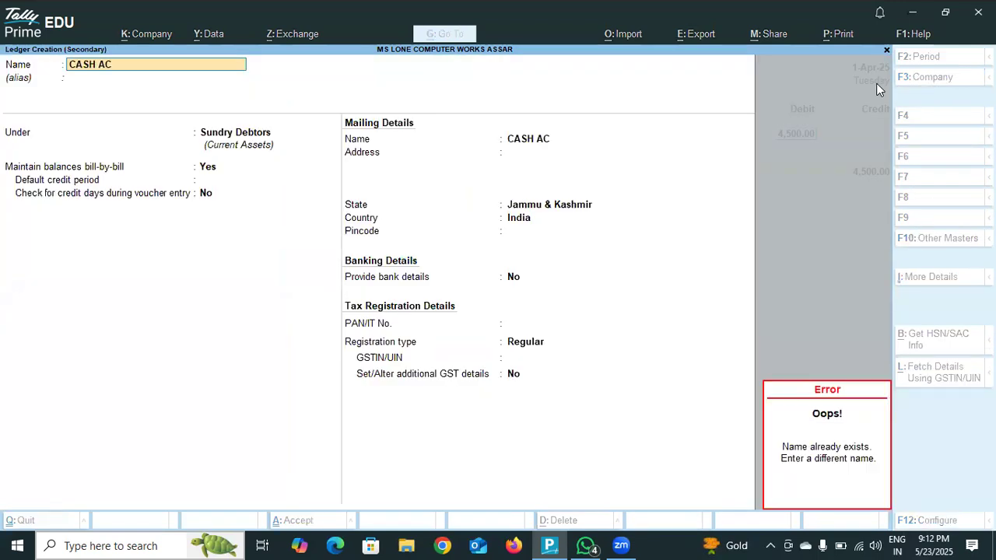
key(BackSpace)
key(BackSpace)
key(BackSpace)
key(BackSpace)
key(BackSpace)
text(SSHH ACCO)
key(Return)
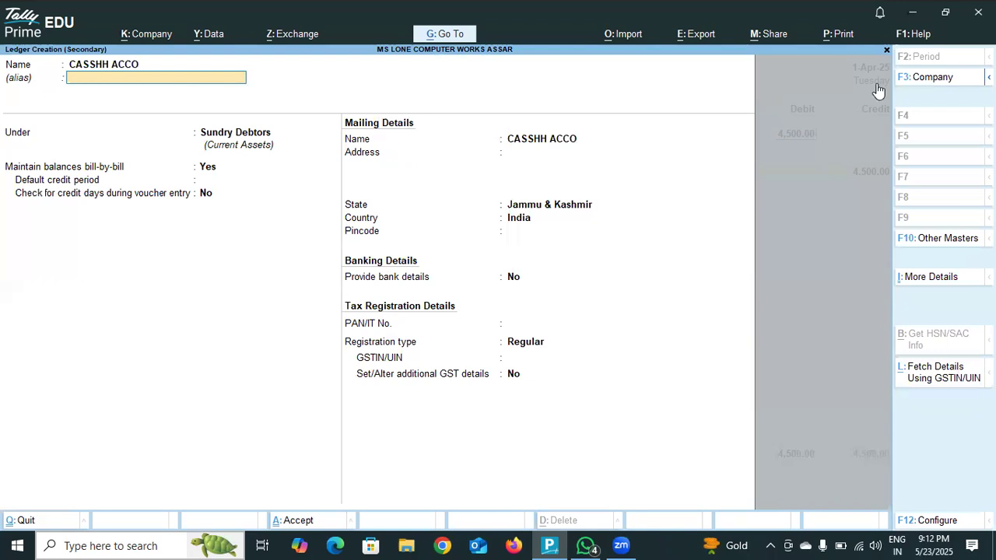
- Place the CASSHH ACCO ledger under Cash-in-Hand, save it without bank details and close the blank ledger form
key(Return)
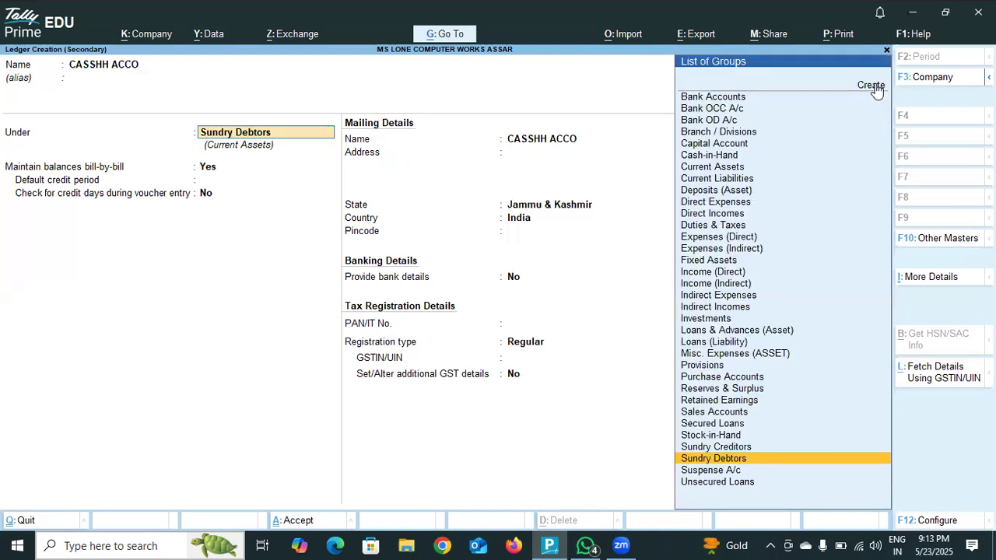
click(698, 158)
click(697, 155)
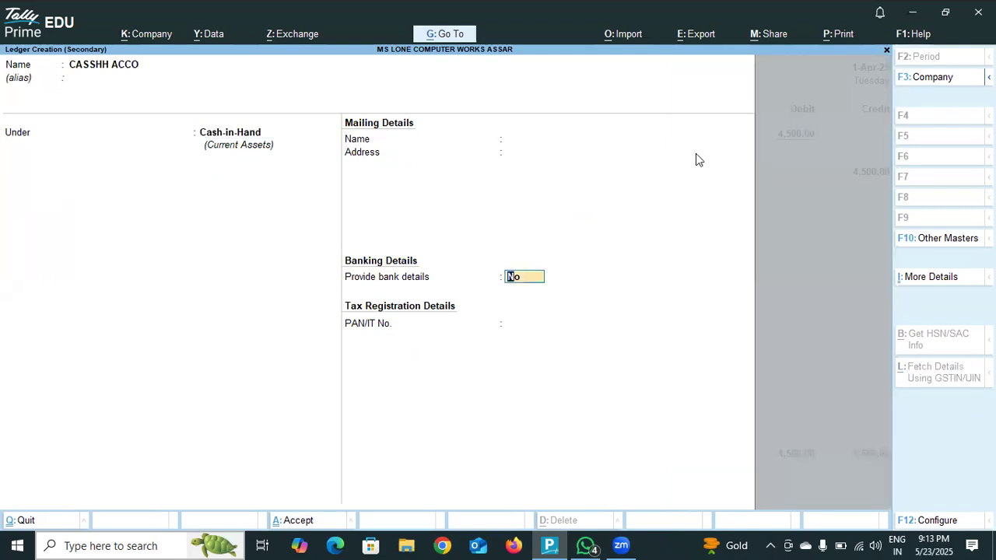
key(Return)
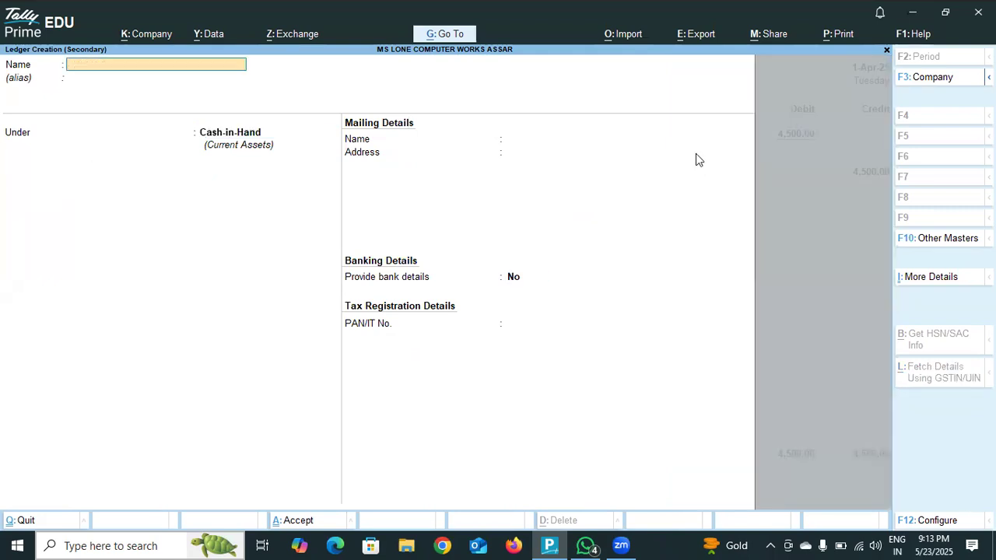
click(887, 52)
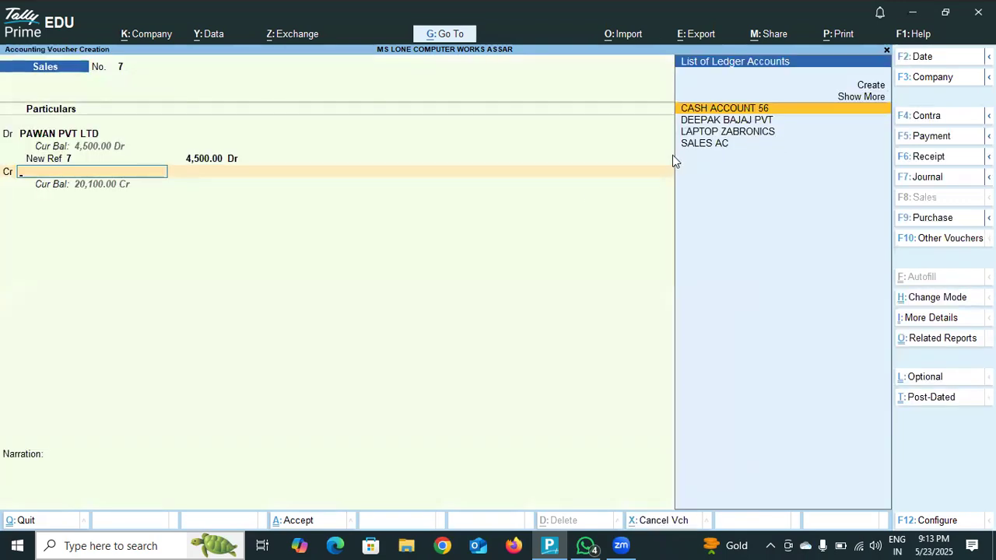
- Create another credit-side ledger named CAASSHH ACC under Cash-in-Hand, without bank details
text(CAS)
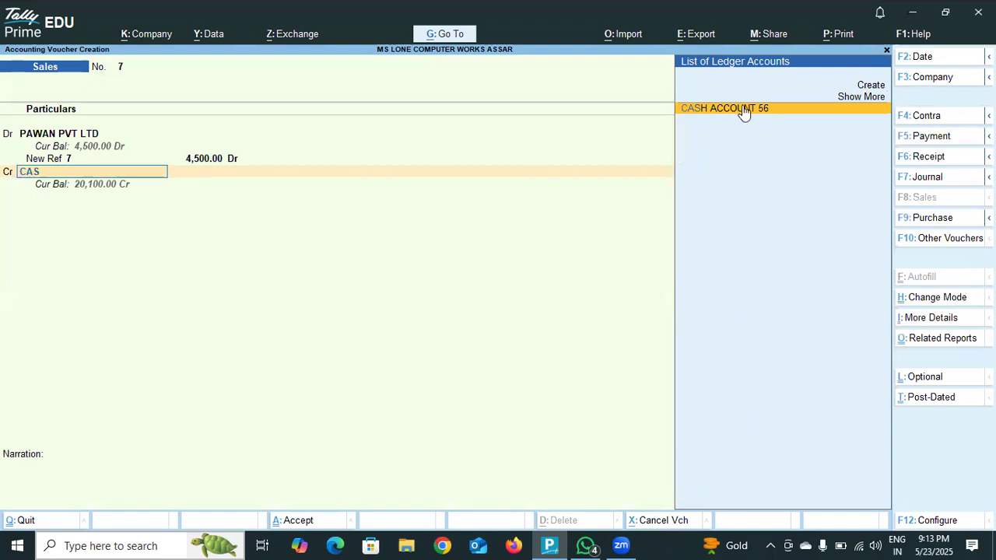
click(865, 89)
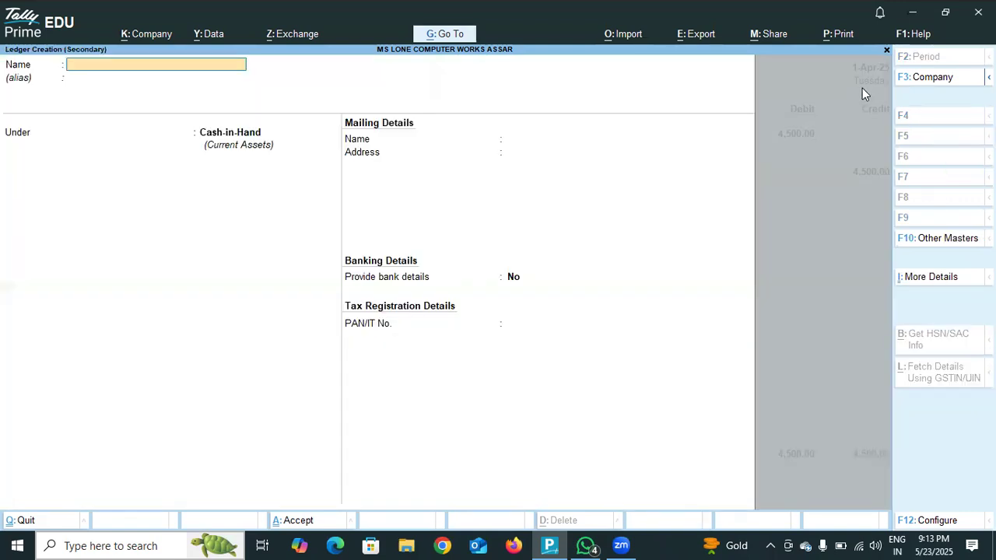
text(CAASSHH ACC)
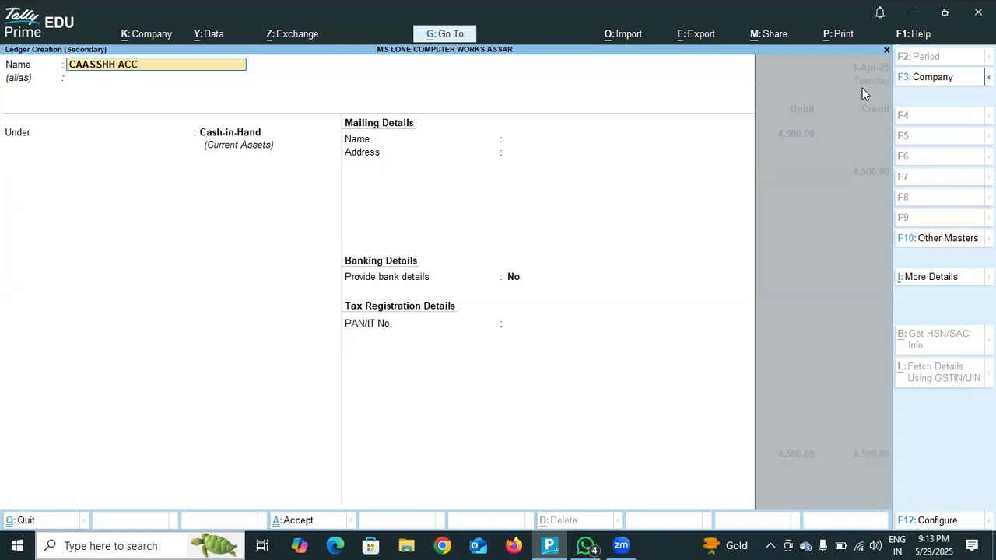
key(Return)
key(Return)
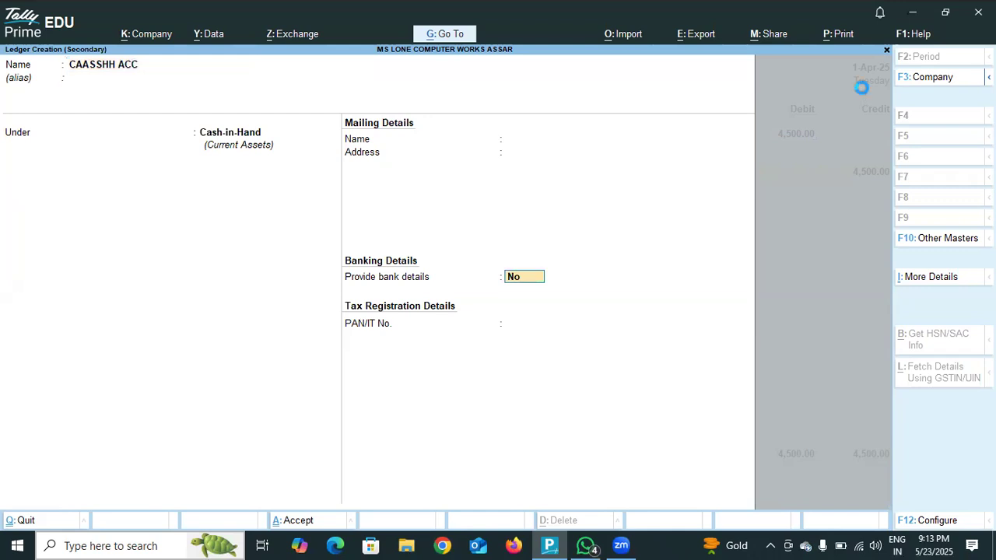
key(Return)
key(Return)
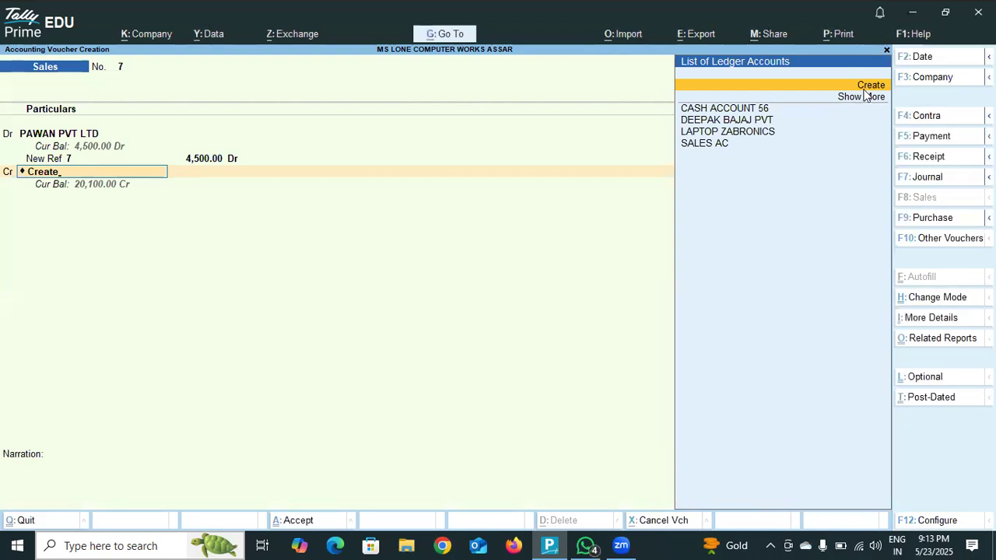
- Start one more credit-side ledger named CAAASHH ACC and place it under Indirect Incomes
click(863, 89)
text(CAAASHH)
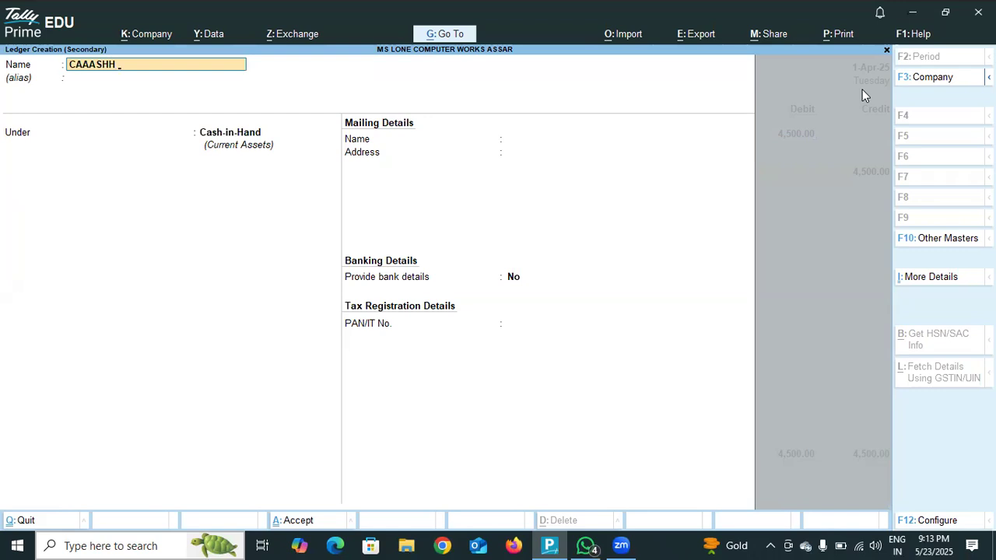
text( ACC)
key(Return)
key(Return)
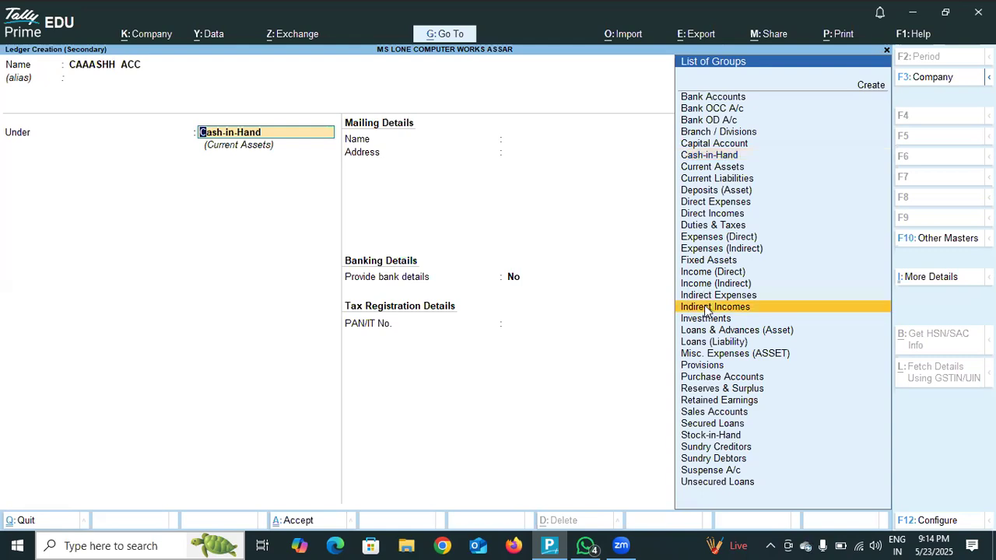
click(707, 308)
key(Return)
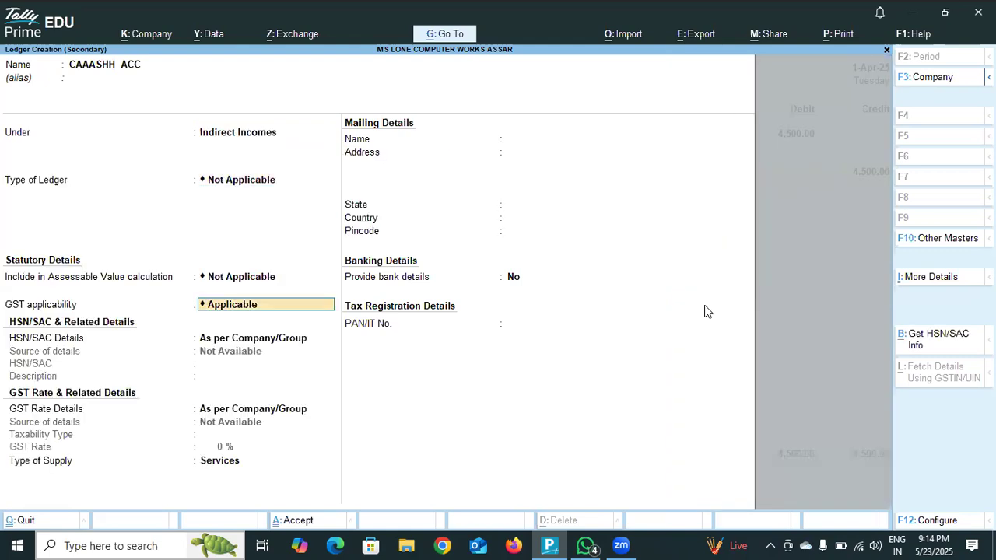
- Save the CAAASHH ACC ledger with its default GST and banking details and credit it with 4,500.00
key(Return)
key(Return)
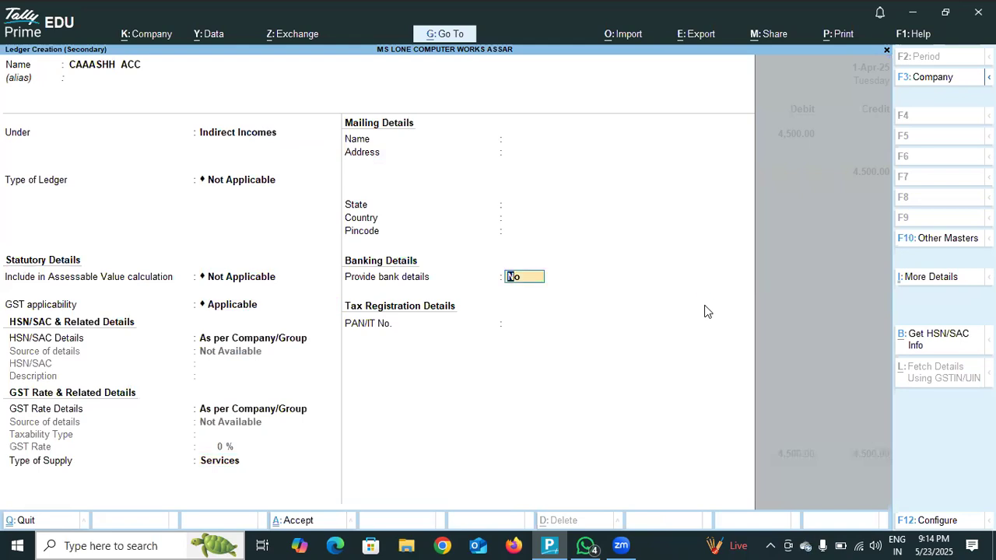
key(Return)
key(Return)
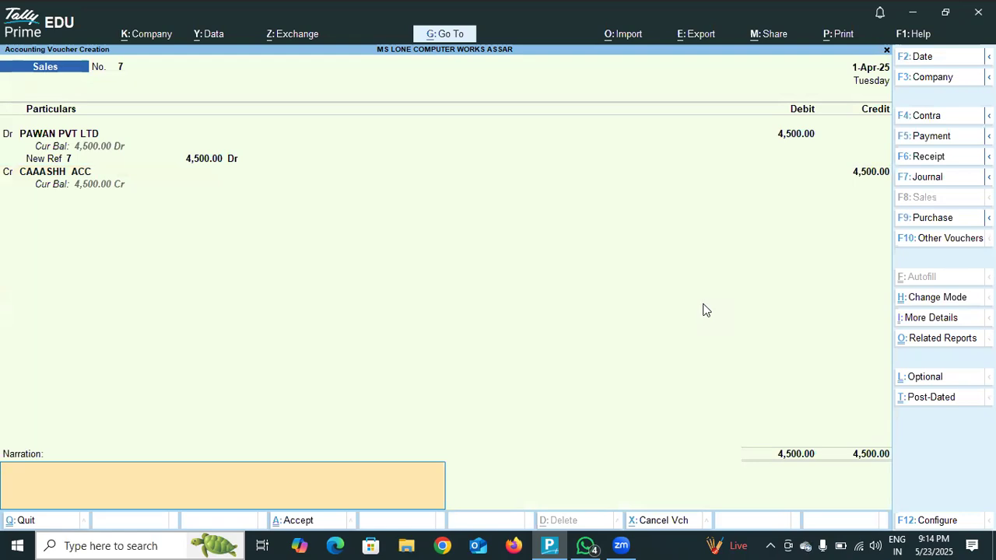
- Add the narration GOODS SALE PAWAN PVT LTD RS 4500 BY CASH and save sales voucher 7
text(D)
key(BackSpace)
text(GOODS SALE PAWAN PVT LTD RS)
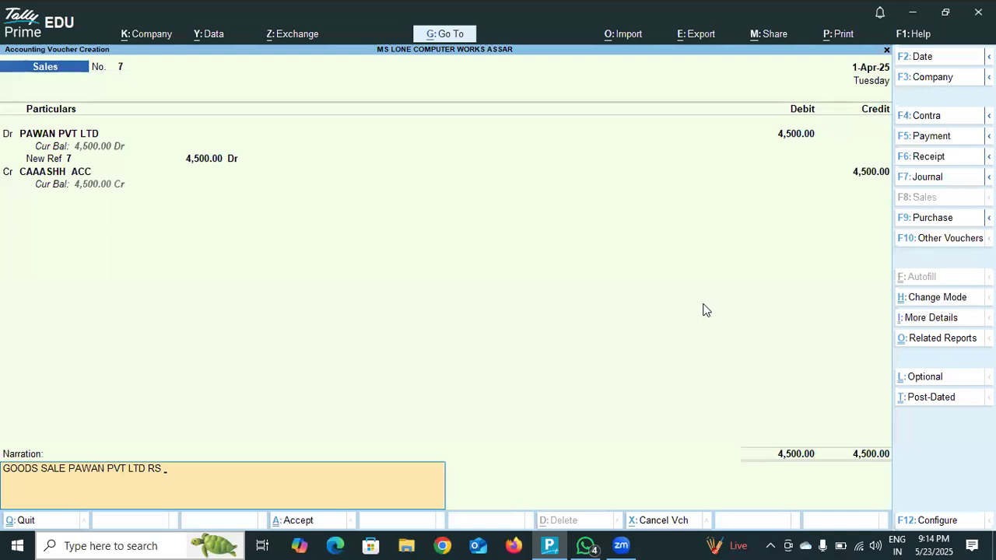
text( 4500 BY CASH)
key(Return)
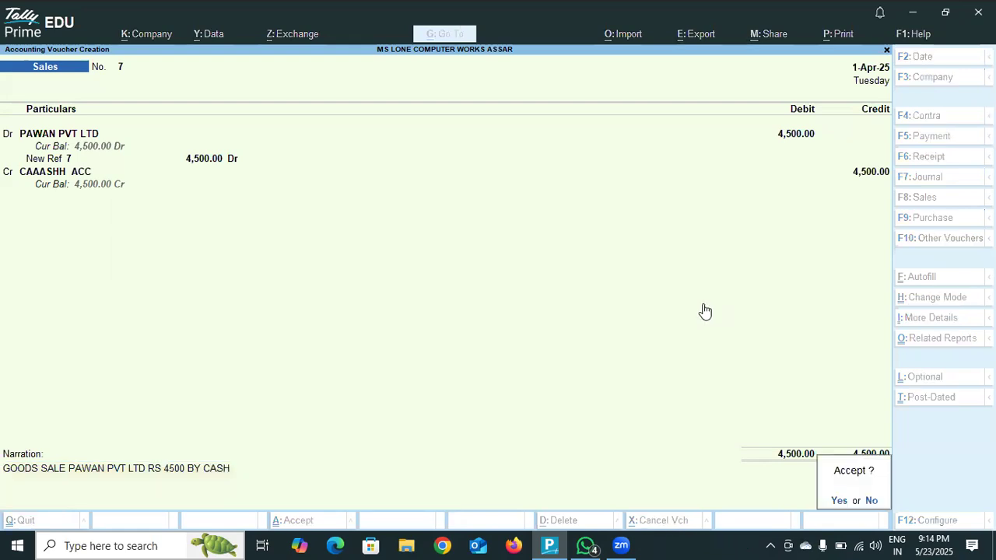
key(Return)
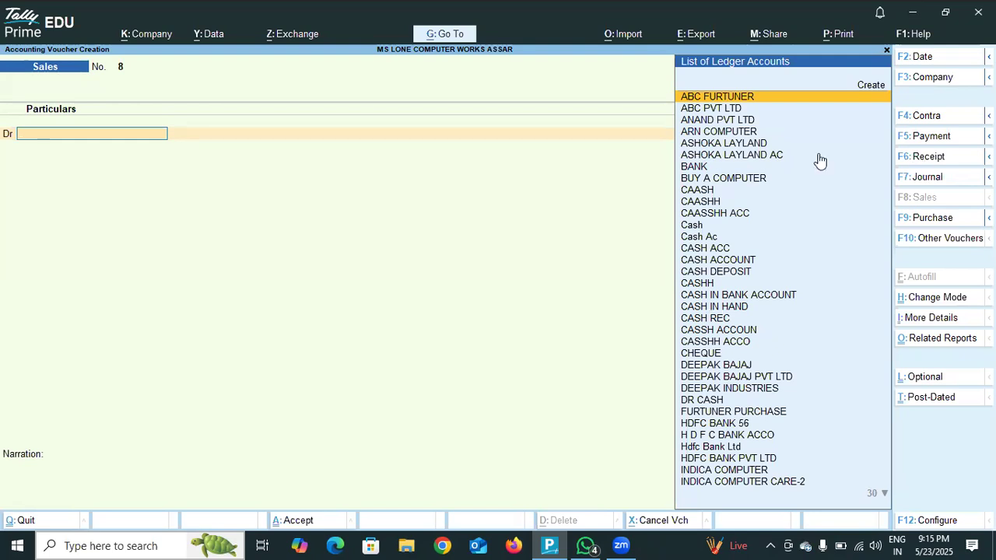
- Choose CAASH as the debit ledger of sales voucher 8, leaving dispatch details empty and keeping the default party details
click(720, 192)
click(720, 193)
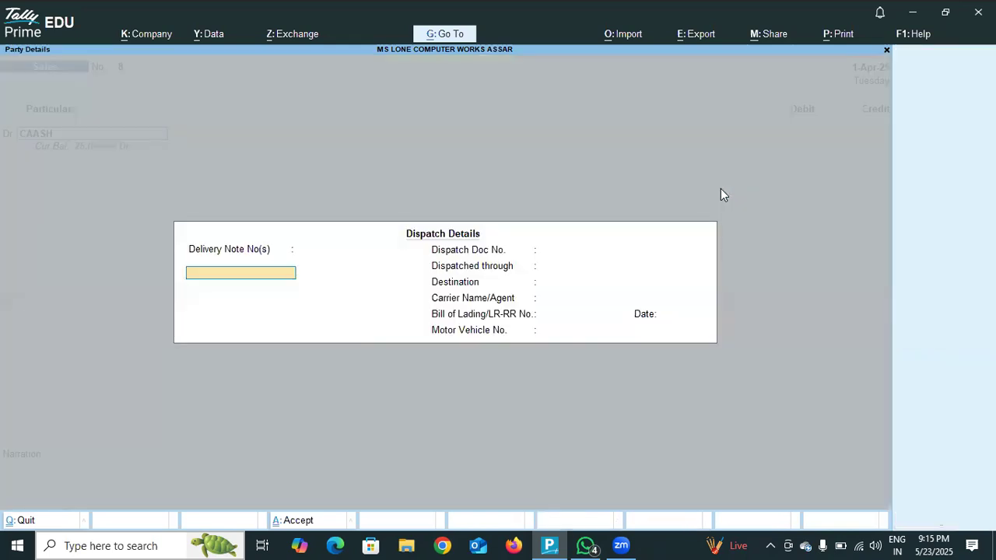
key(Return)
key(Return)
key(Return)
key(Return)
key(Return)
key(Return)
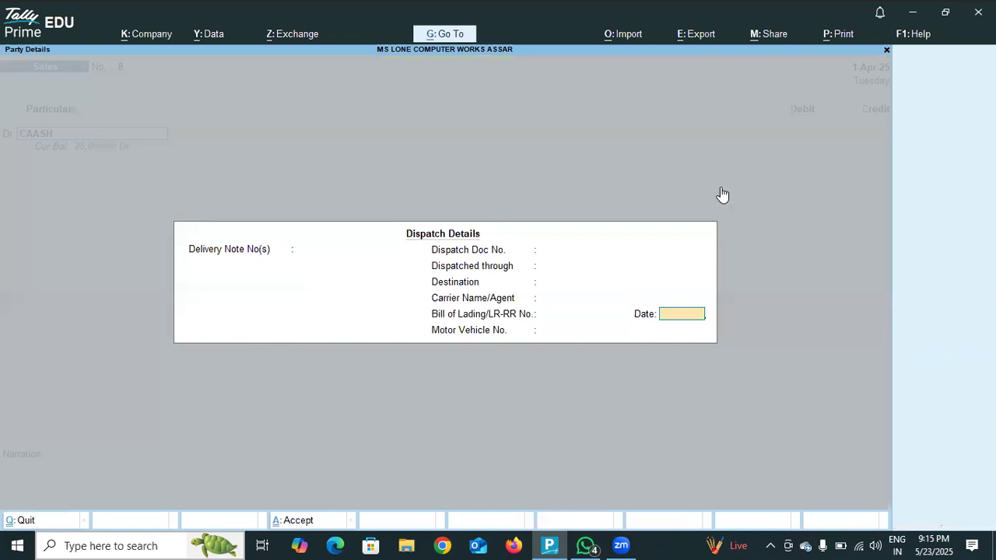
key(Return)
key(Return)
key(Return)
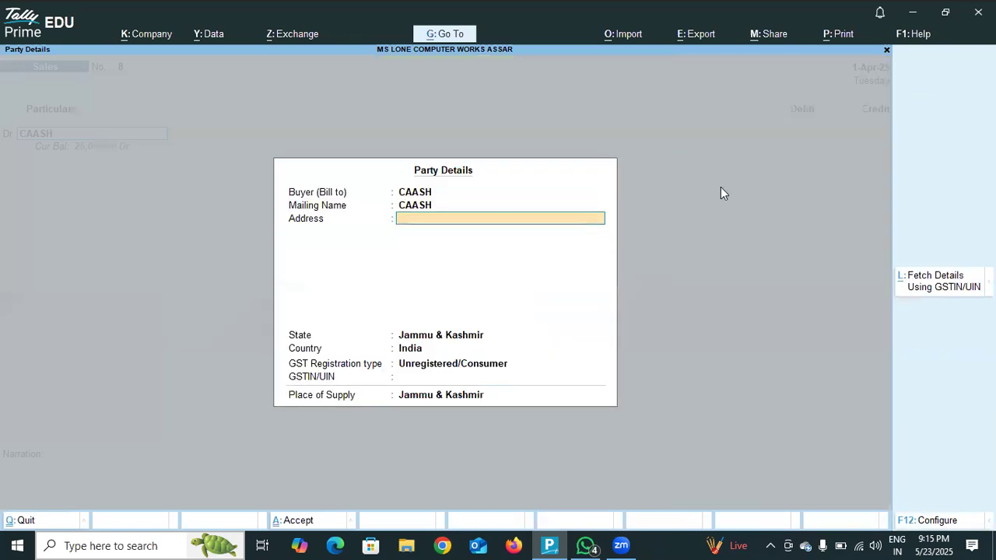
key(Return)
key(Return)
key(Return)
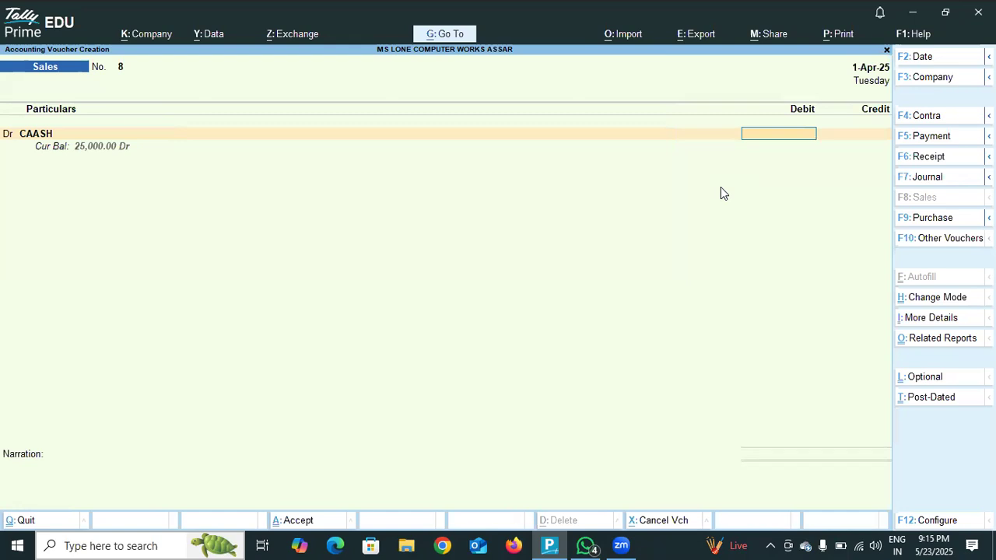
- Debit CAASH with 5,000.00 and credit SALES AC with the same amount, skipping the inventory allocation
text(5000)
key(Return)
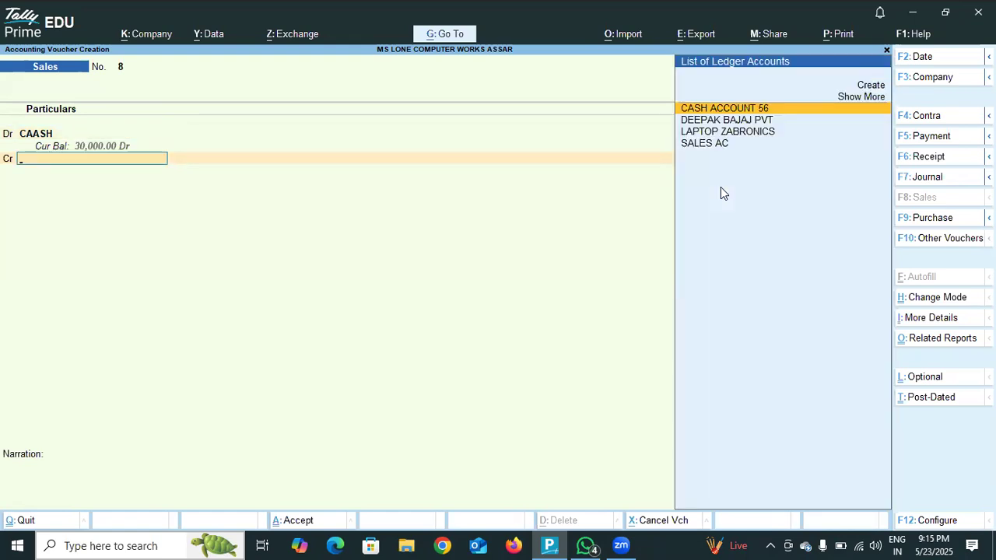
text(SAL)
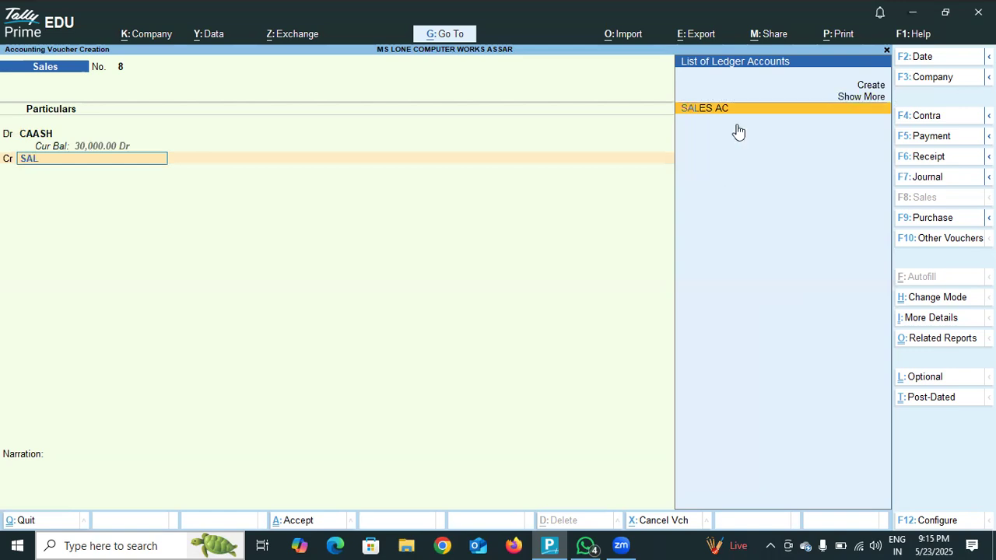
key(Return)
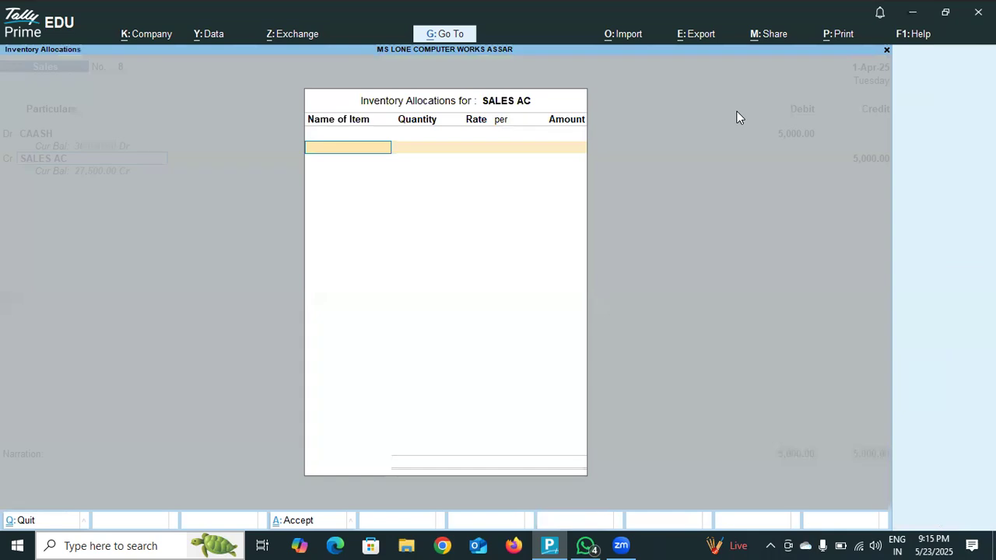
key(Escape)
key(Return)
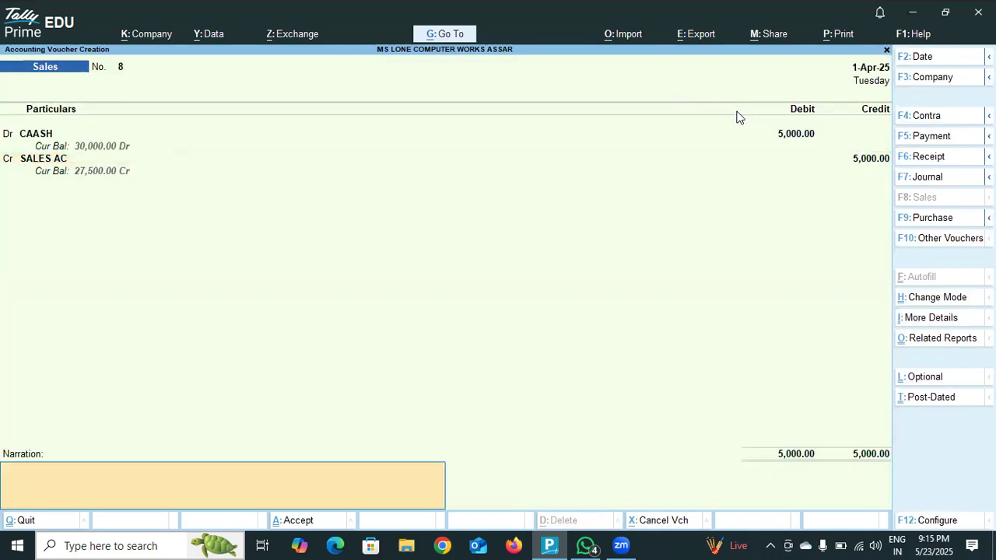
- Add the narration GOODS SALES TO CASH RS 5000 and save sales voucher 8
text(GOODS SALES TO CASH RS 5000)
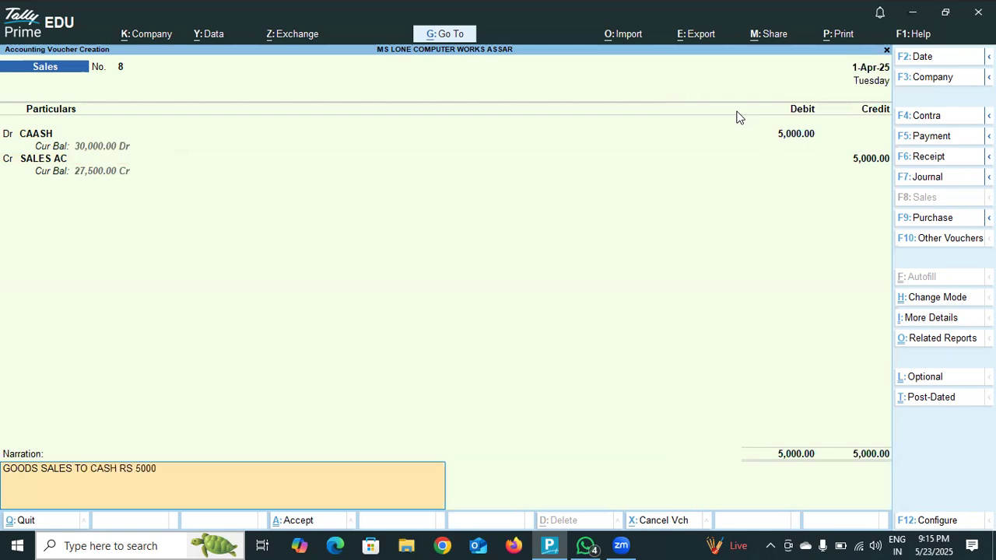
key(Return)
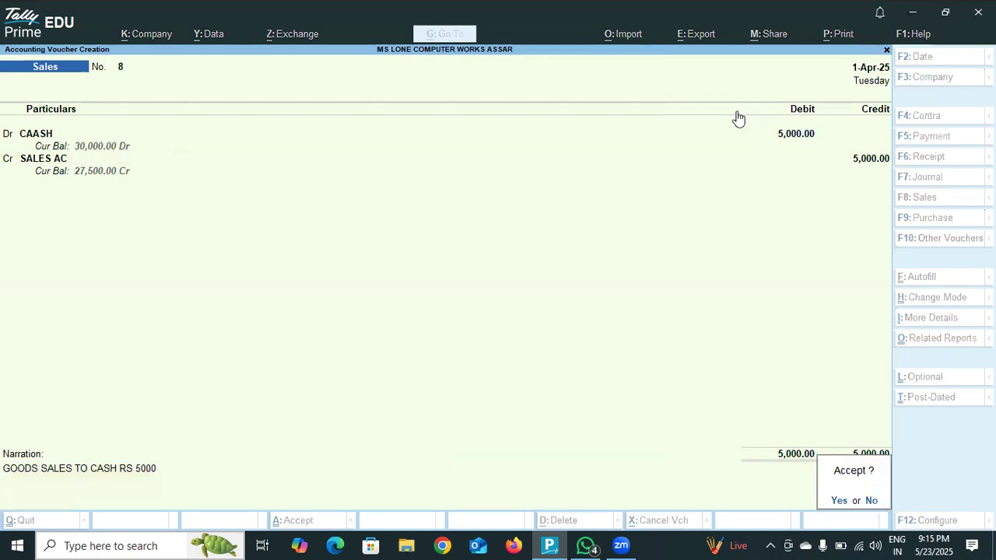
key(Return)
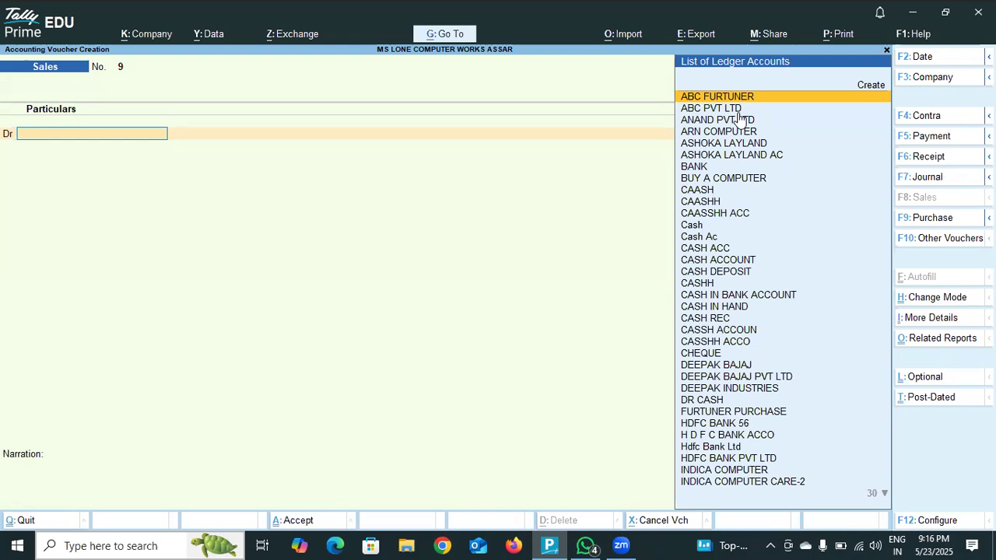
- Start a new ledger for the debit line of sales voucher 9 and try to name it ANAND PVT LTD
click(882, 88)
click(882, 88)
text(ANAND PVT LTD)
key(Return)
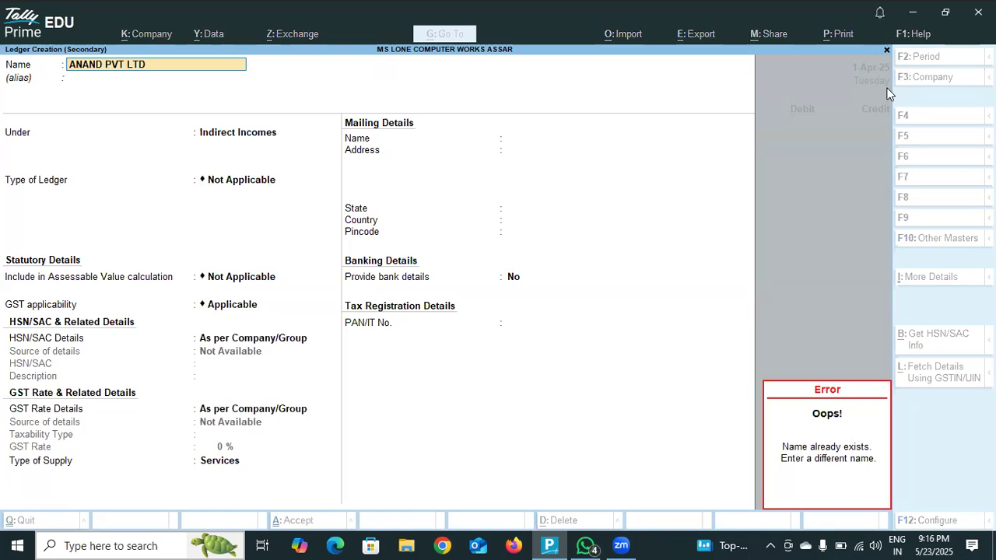
- Rename the new ledger ANANAD PVT and place it under Sundry Debtors
text(A)
text(NAN)
text(A)
text(D)
text(N)
text(P)
key(BackSpace)
key(BackSpace)
text(PT)
key(BackSpace)
text(V)
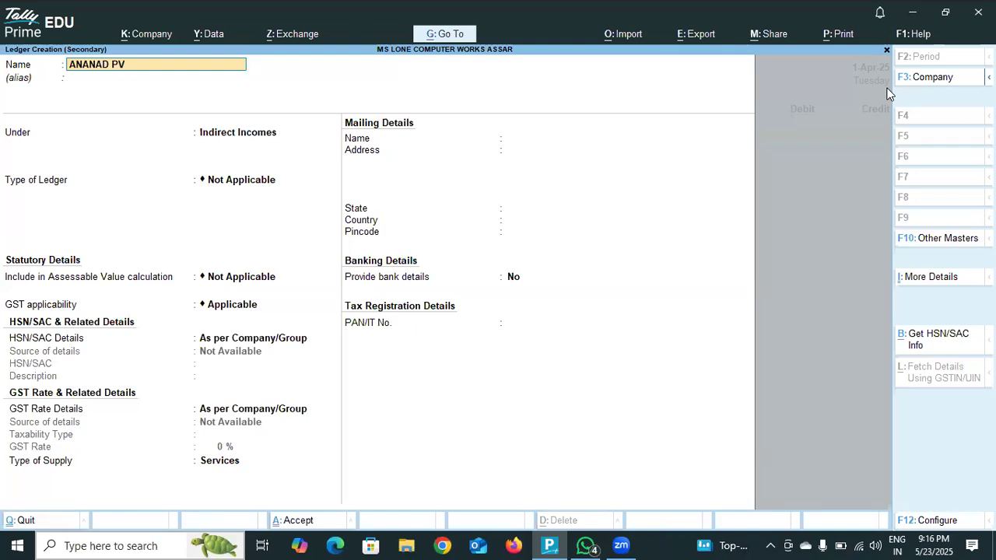
text(T)
key(Return)
key(Return)
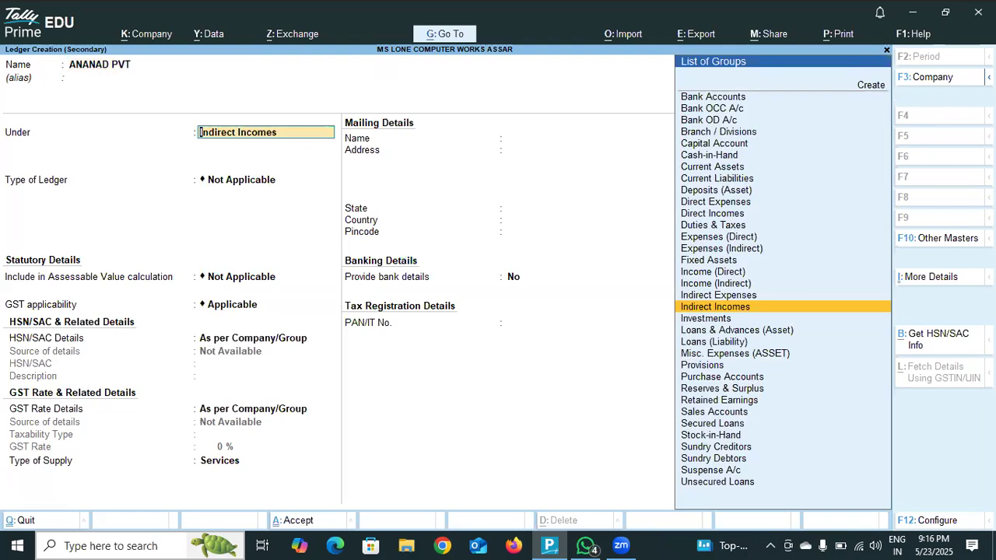
click(729, 462)
click(730, 463)
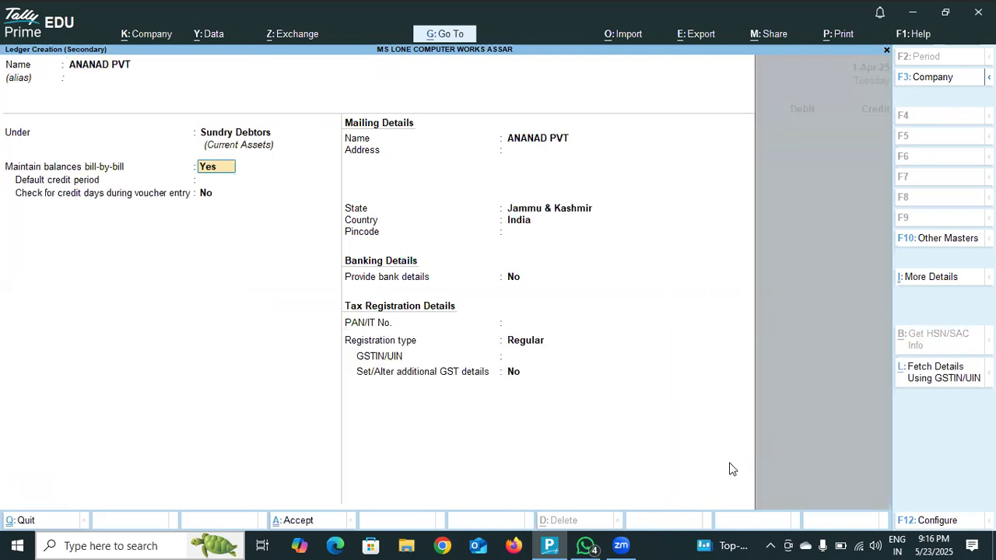
- Keep the default balance, mailing, banking and tax details for the ANANAD PVT ledger and save it
key(Return)
key(Return)
key(Return)
key(Return)
key(Return)
key(Return)
key(Return)
key(Return)
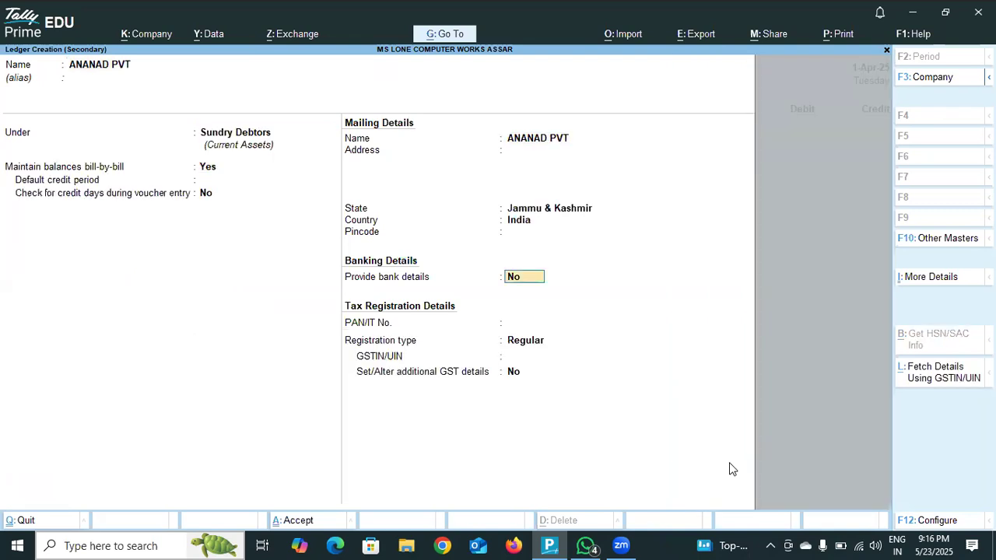
key(Return)
key(Return)
key(Return)
key(Return)
key(Return)
key(Return)
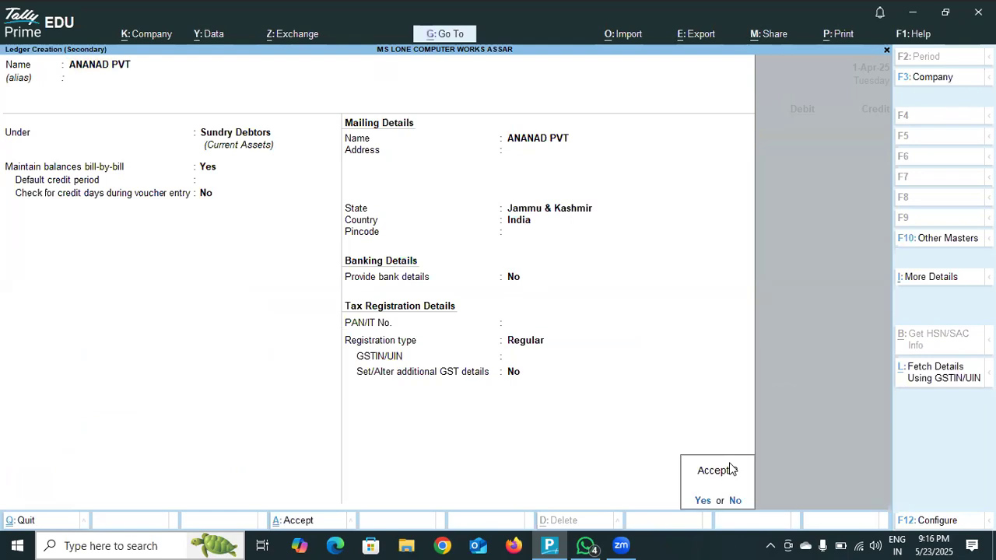
key(Return)
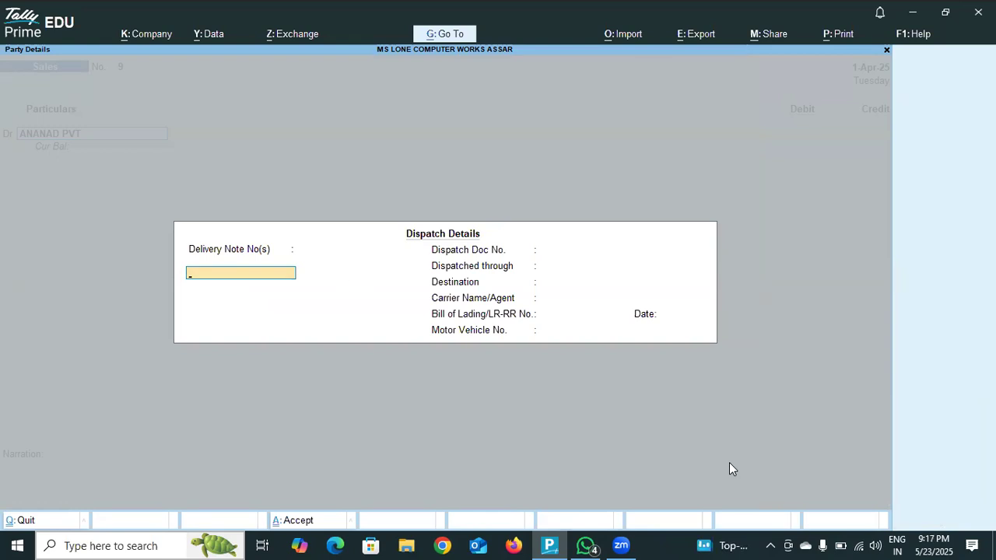
- Leave the dispatch details blank and accept the default party details for ANANAD PVT in sales voucher 9
key(Return)
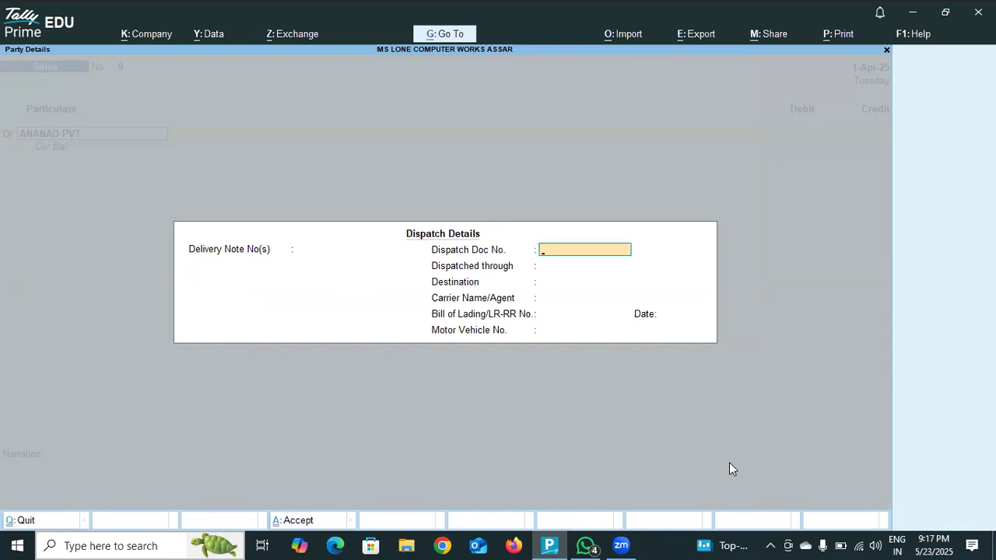
key(Return)
key(Return)
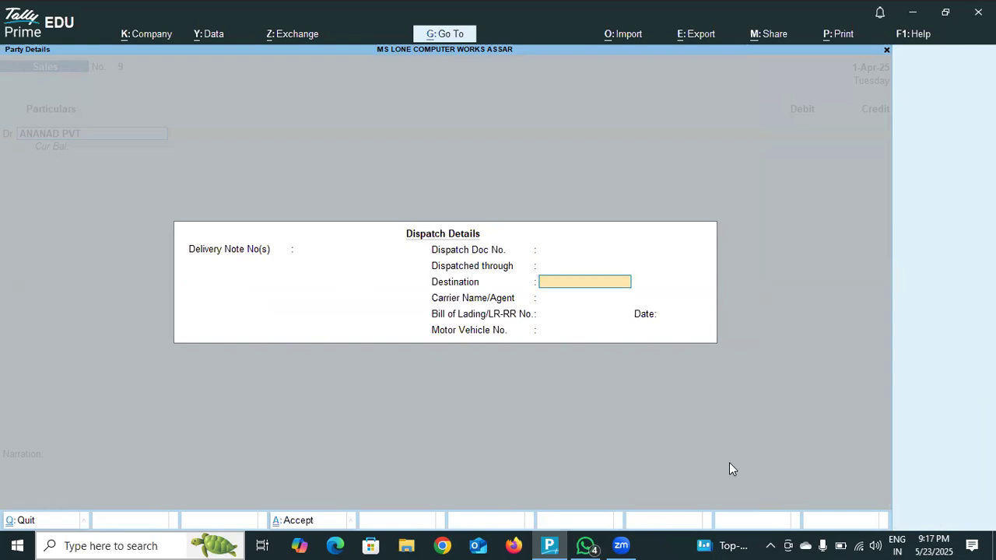
key(Return)
key(Return)
key(Return)
key(Return)
key(Return)
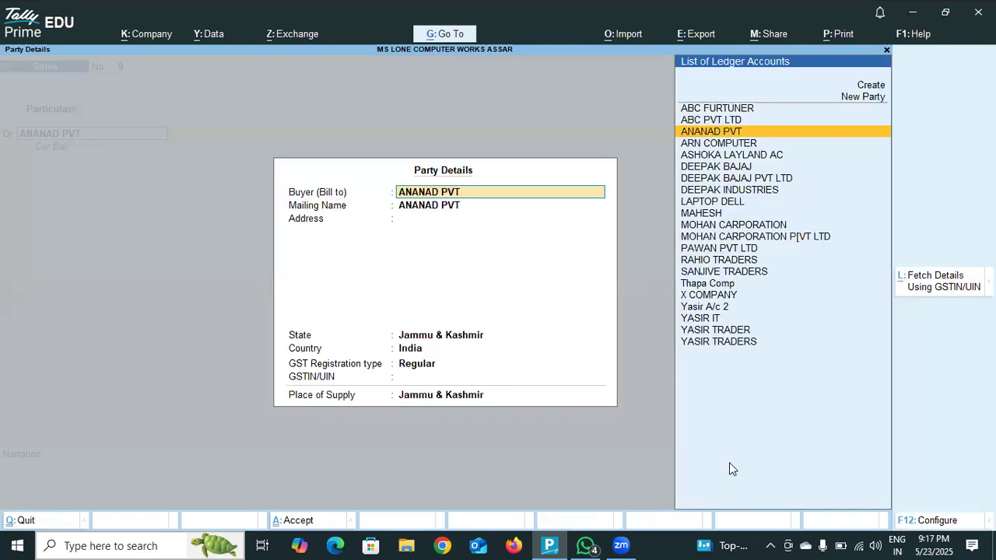
key(Return)
key(Return)
key(Return)
key(Return)
key(Return)
key(Return)
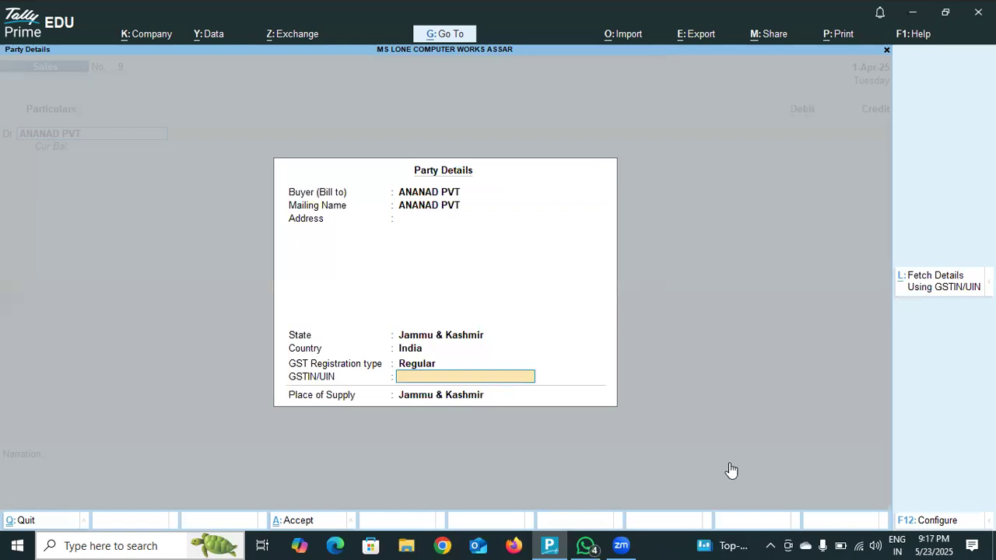
key(Return)
key(Return)
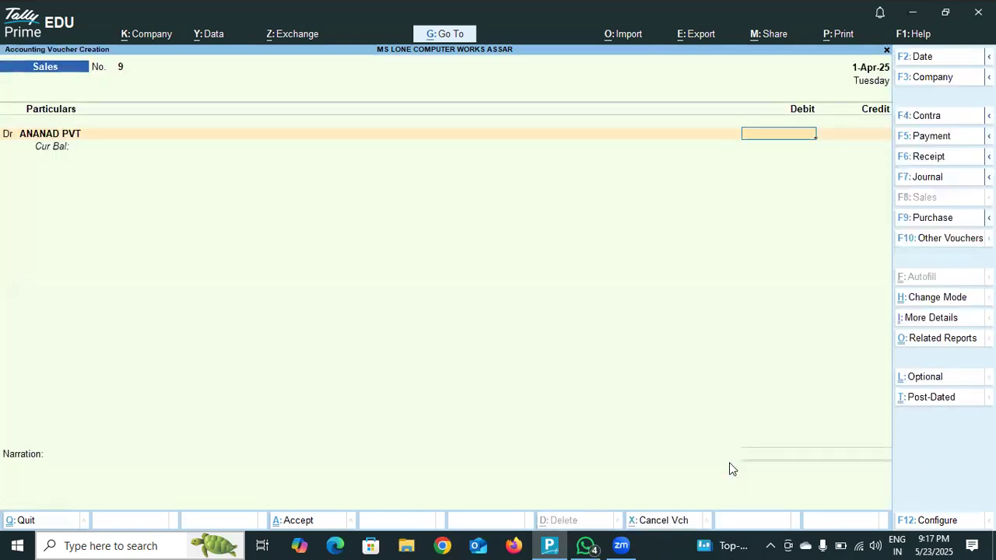
- Debit ANANAD PVT with 3,000.00 and allocate the whole amount as an Advance bill reference
text(3000)
key(Return)
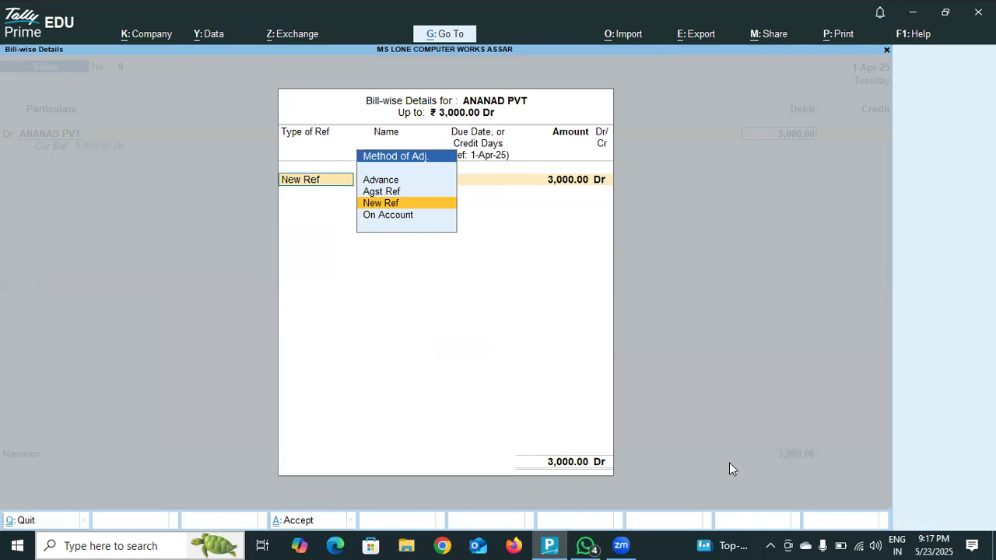
key(Up)
key(Up)
key(Return)
key(Return)
key(Return)
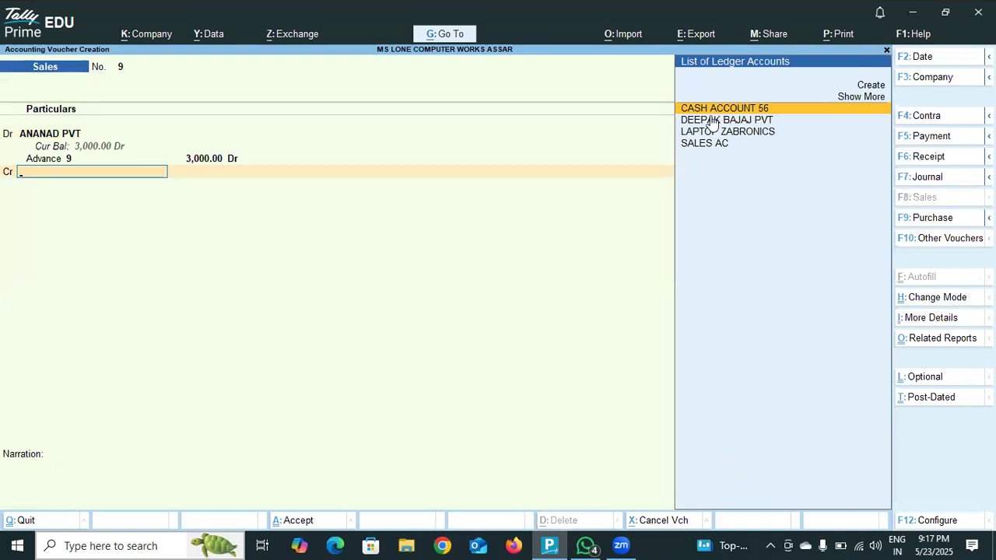
- Credit SALES AC with 3,000.00 in sales voucher 9
click(701, 146)
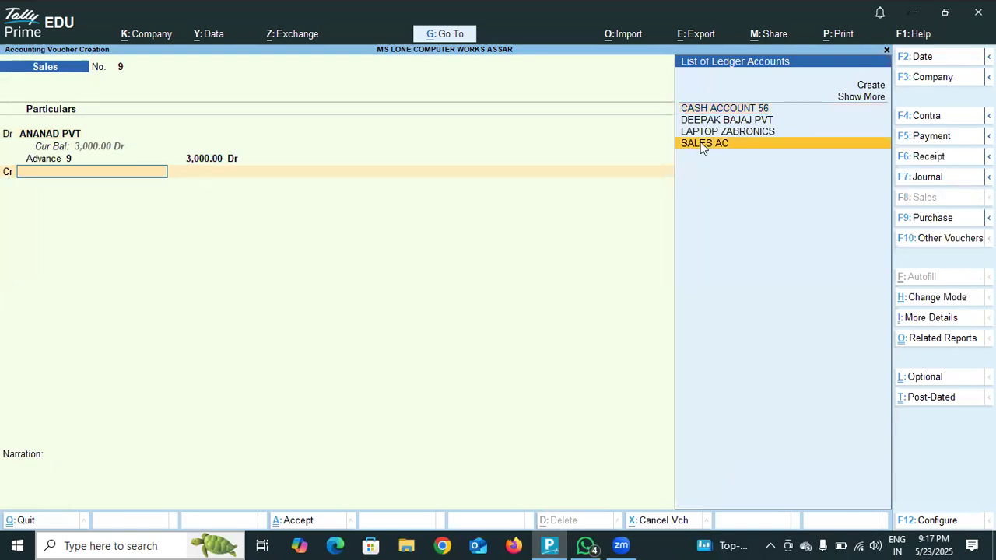
click(700, 145)
key(Return)
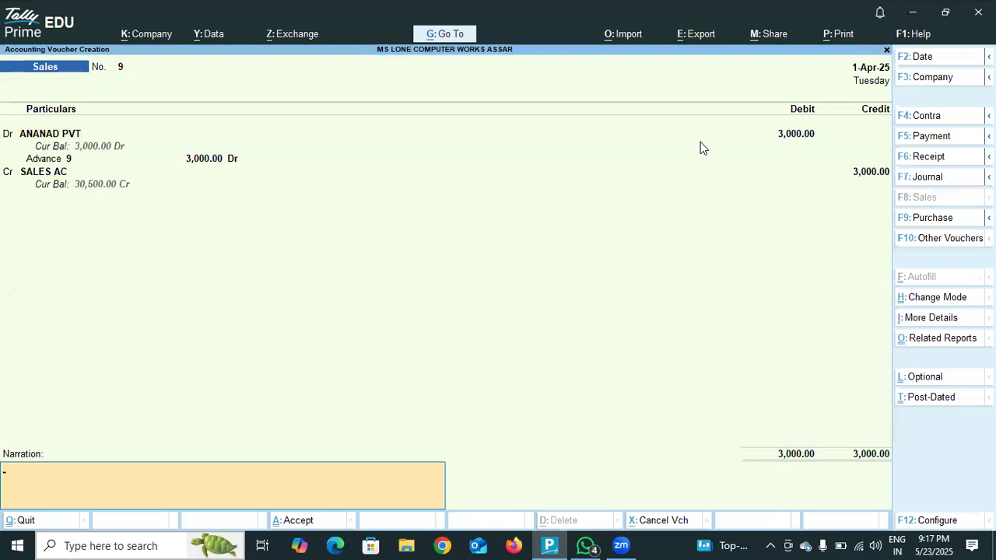
- Add the narration GOODS SALES TO ANAND PVT LTD RS 3000 and save sales voucher 9
key(Return)
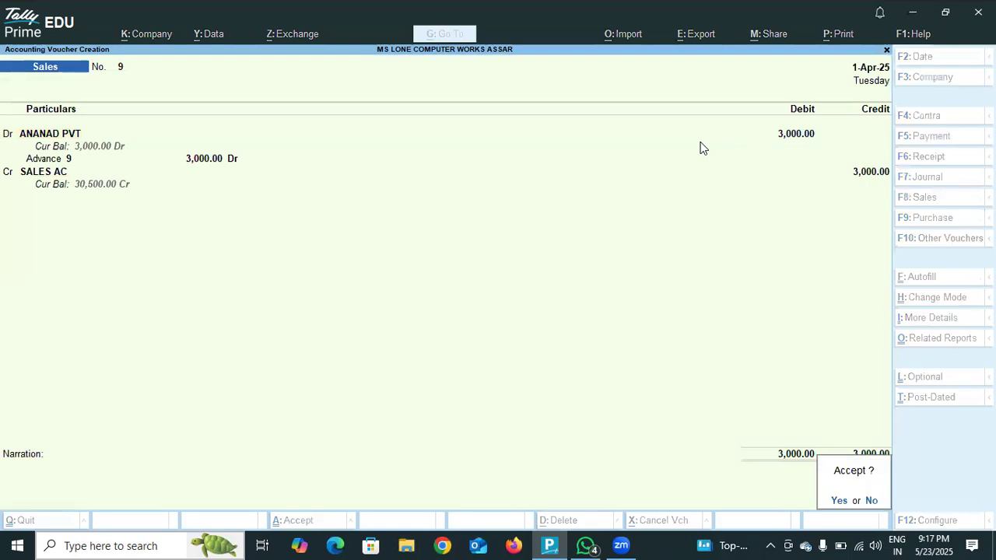
key(Escape)
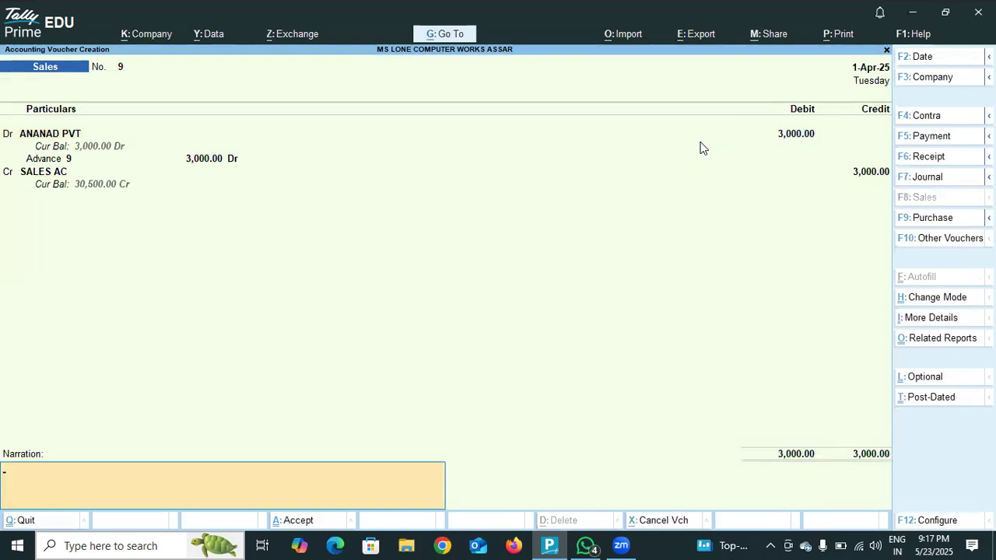
text(GOODS SALESA TO)
key(BackSpace)
key(BackSpace)
key(BackSpace)
key(BackSpace)
key(BackSpace)
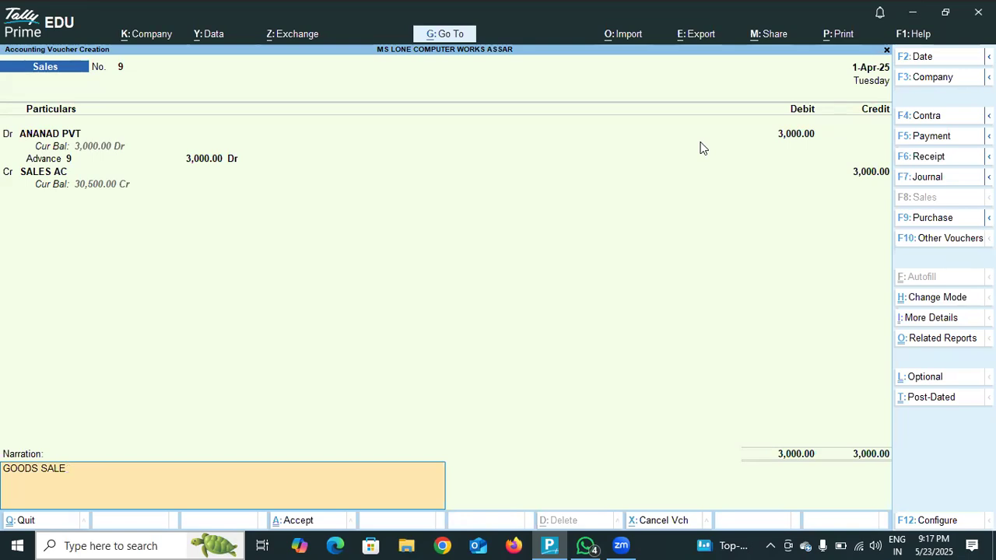
text(S)
text( TO AN)
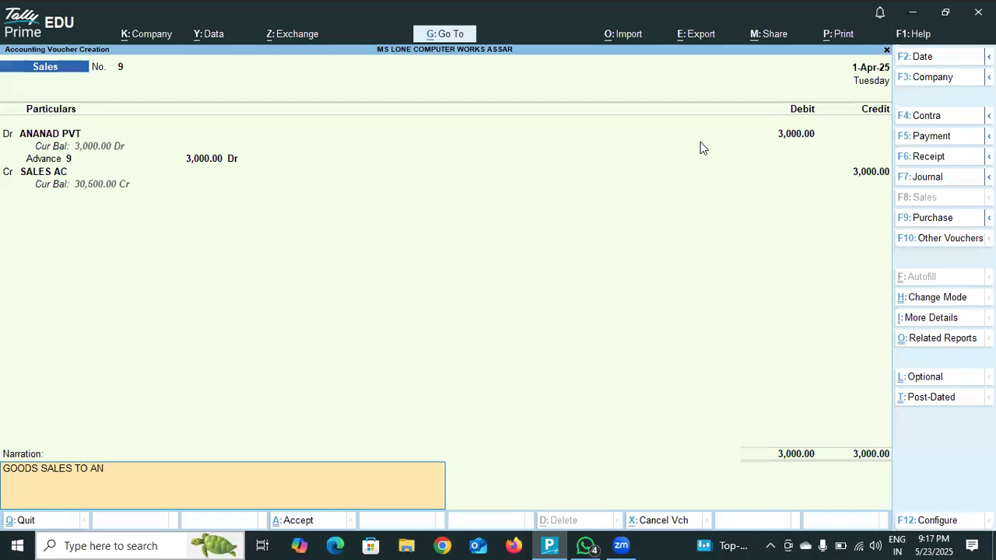
text(AND PVT LTD)
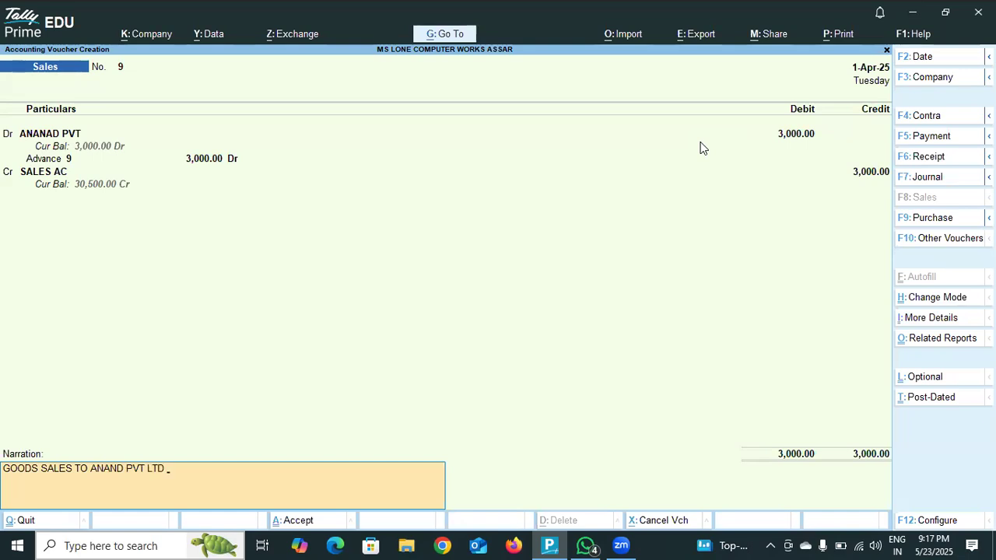
text(  RS 3000)
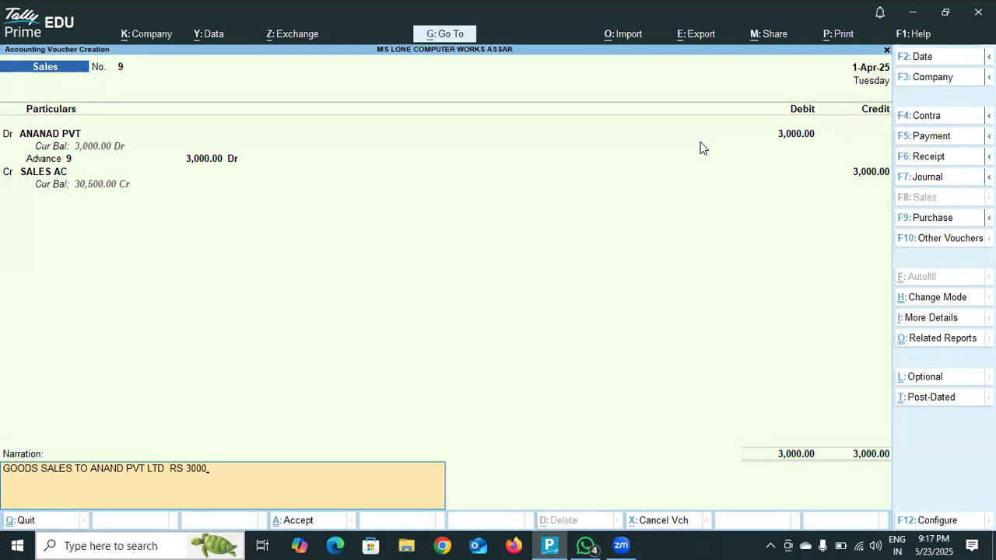
key(Return)
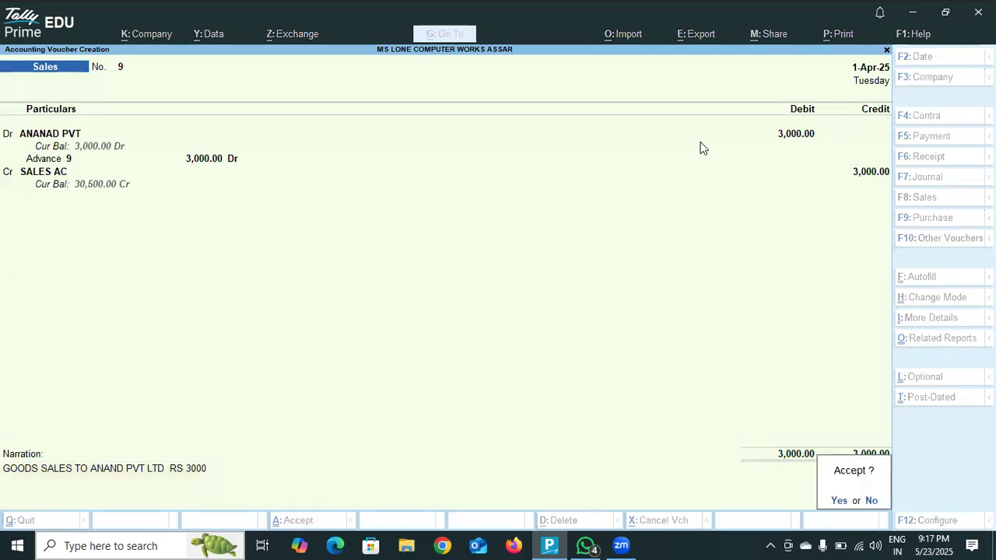
key(Return)
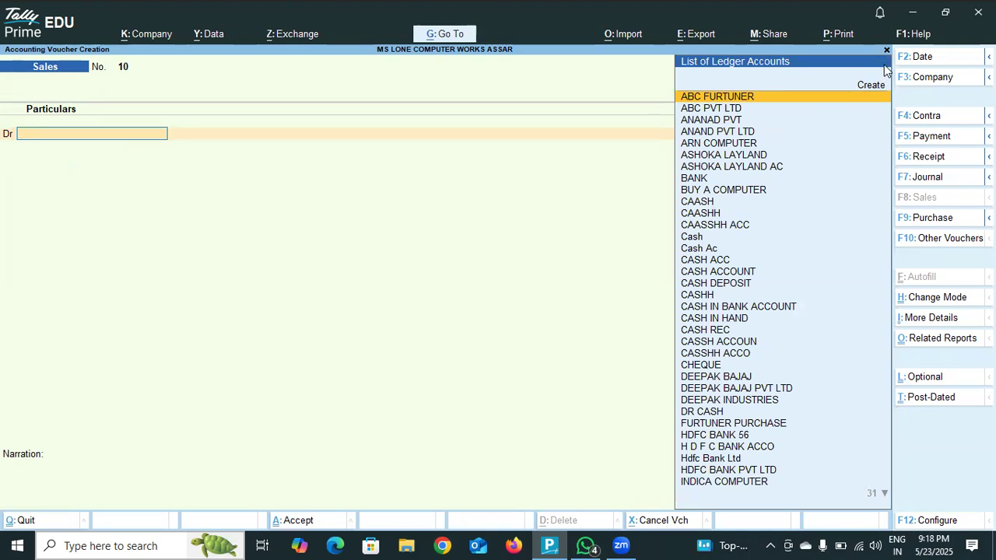
- Leave the blank sales voucher 10 without recording it and open the Day Book
key(Escape)
key(Return)
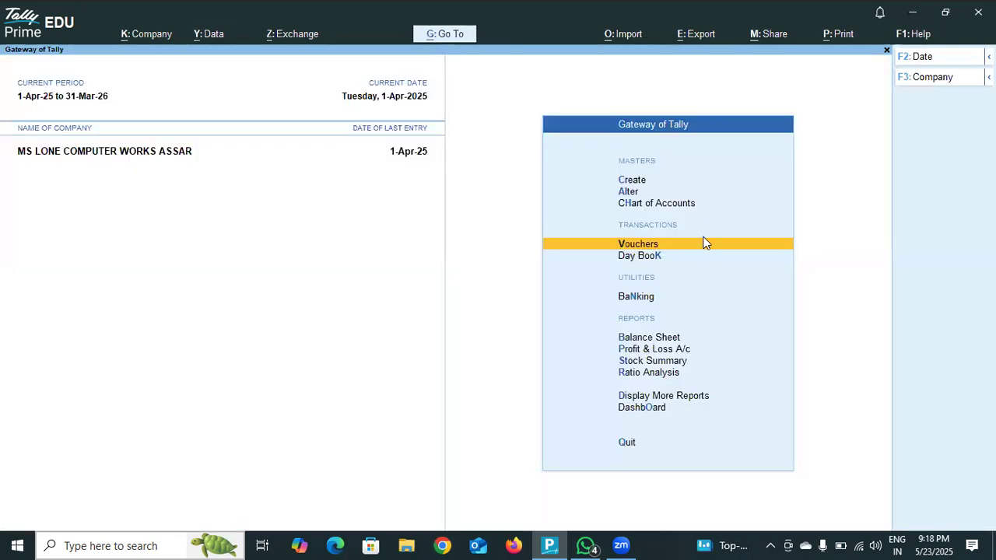
click(637, 262)
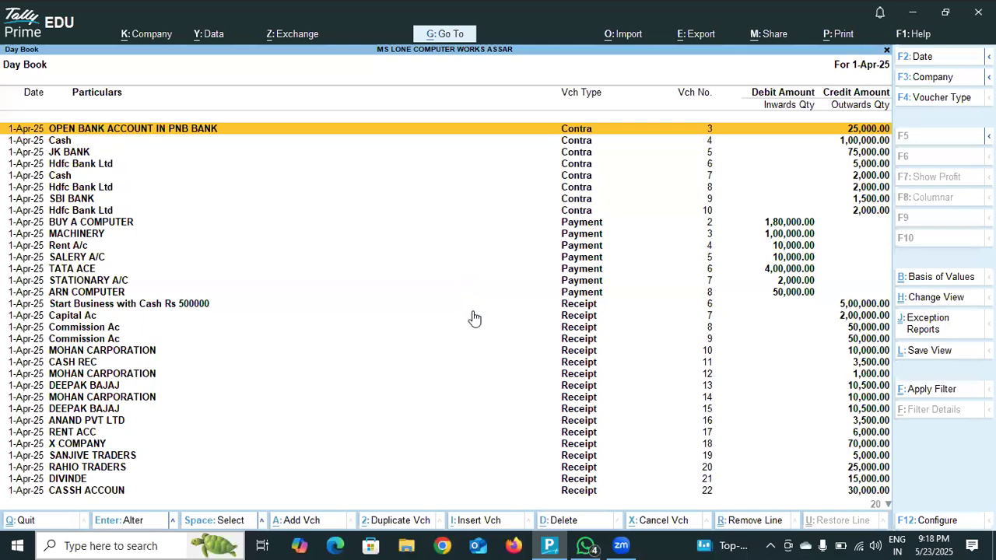
- Examine the Day Book's contra, payment, receipt, journal and sales entries for 1-Apr-25, down to sales voucher 9
key(Down)
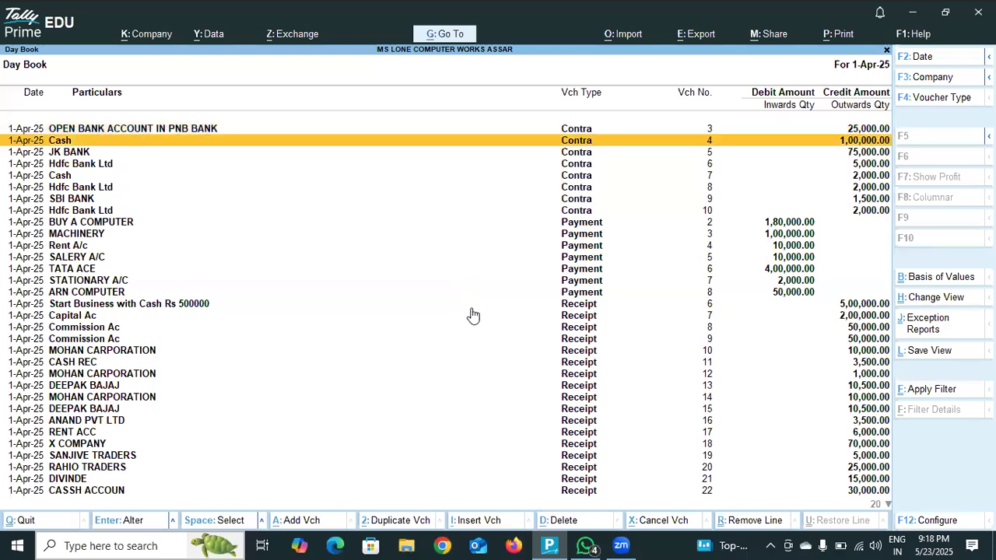
key(Down)
key(Down)
key(Down)
key(Down)
key(Down)
key(Down)
key(Down)
key(Down)
key(Down)
key(Down)
key(Down)
key(Down)
key(Down)
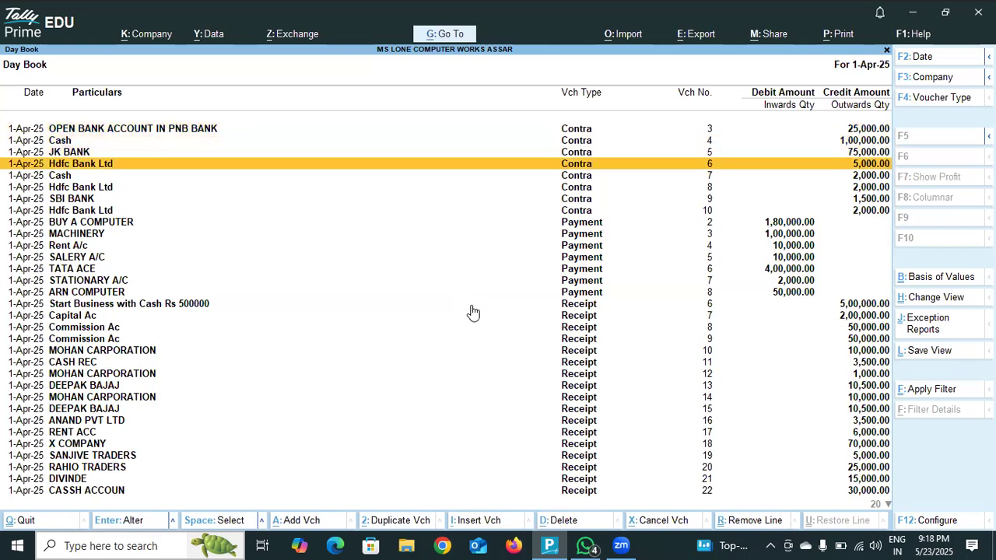
key(Down)
key(Down)
key(Down)
key(Down)
key(Down)
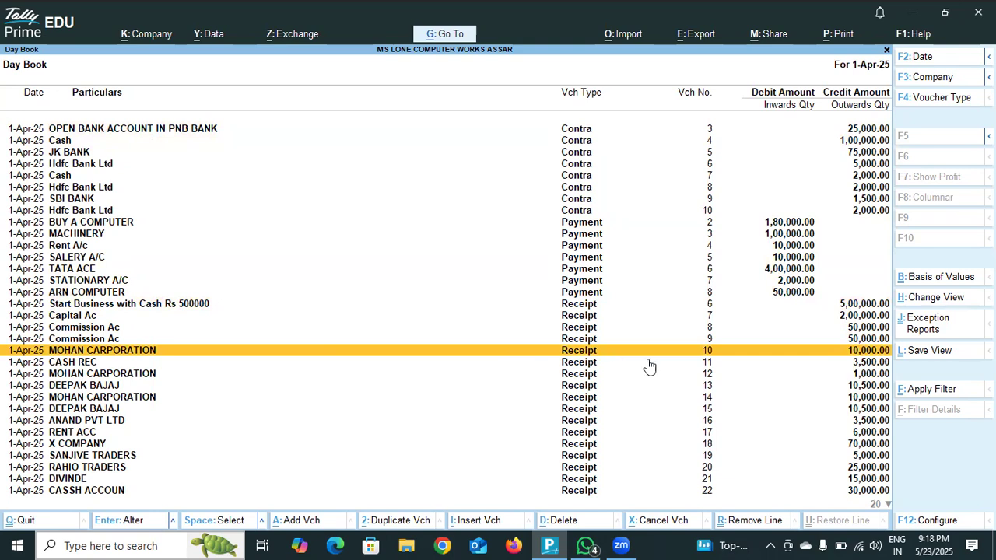
key(Down)
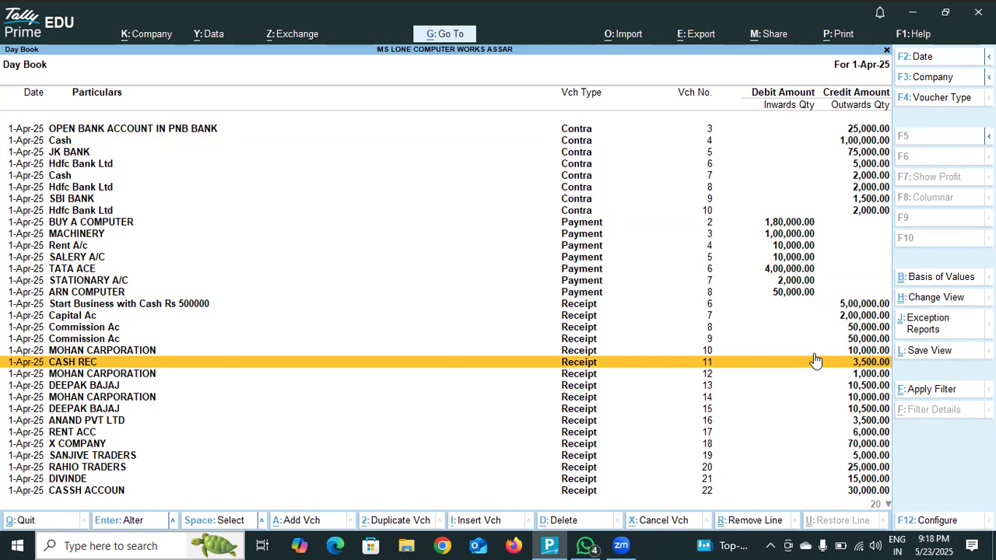
key(Up)
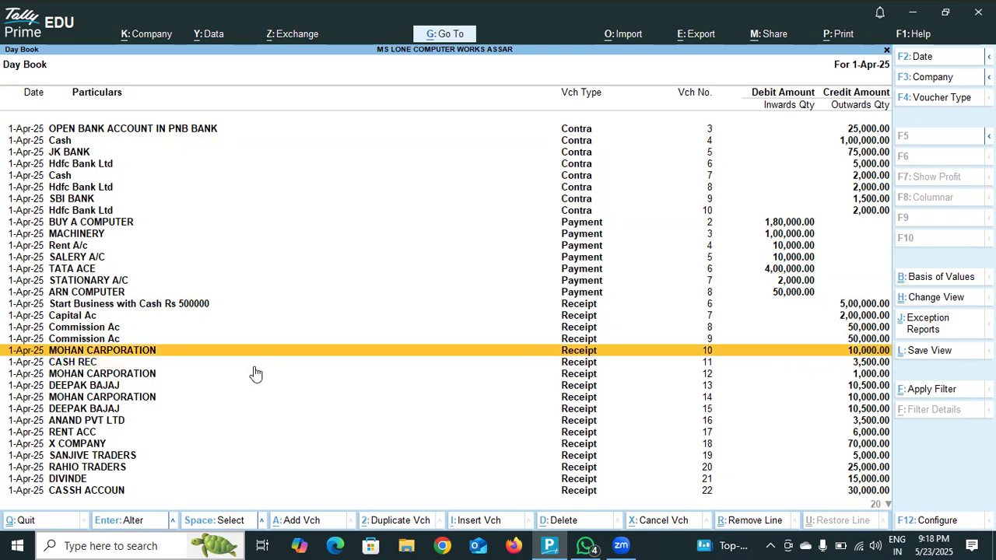
key(Down)
key(Down)
key(Down)
key(Down)
key(Down)
key(Down)
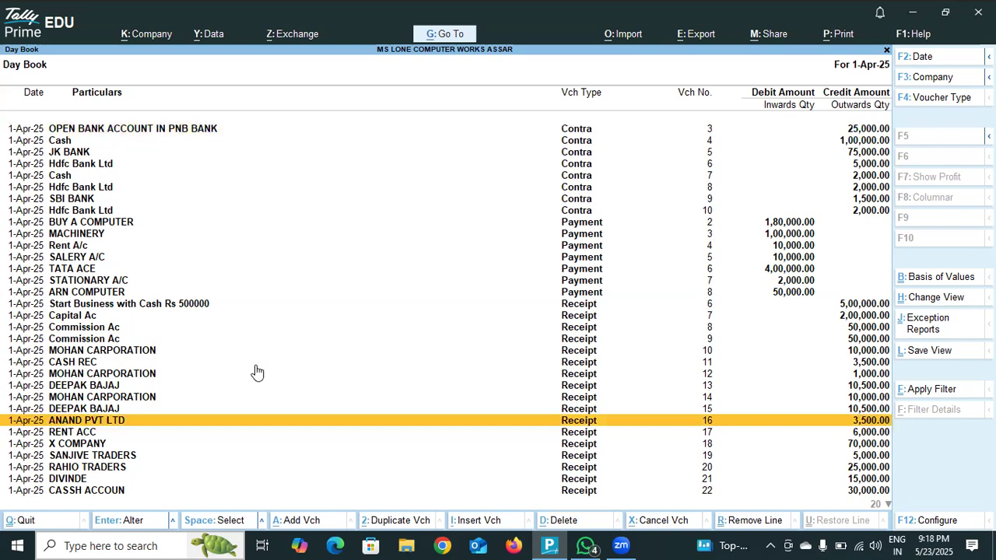
key(Down)
key(Down)
key(Down)
key(Down)
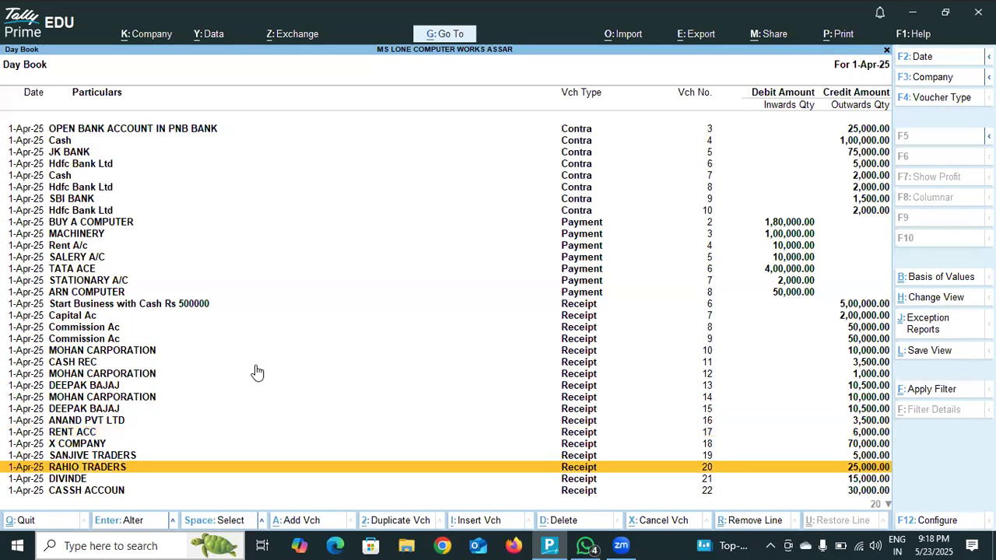
key(Down)
key(Down)
key(Down)
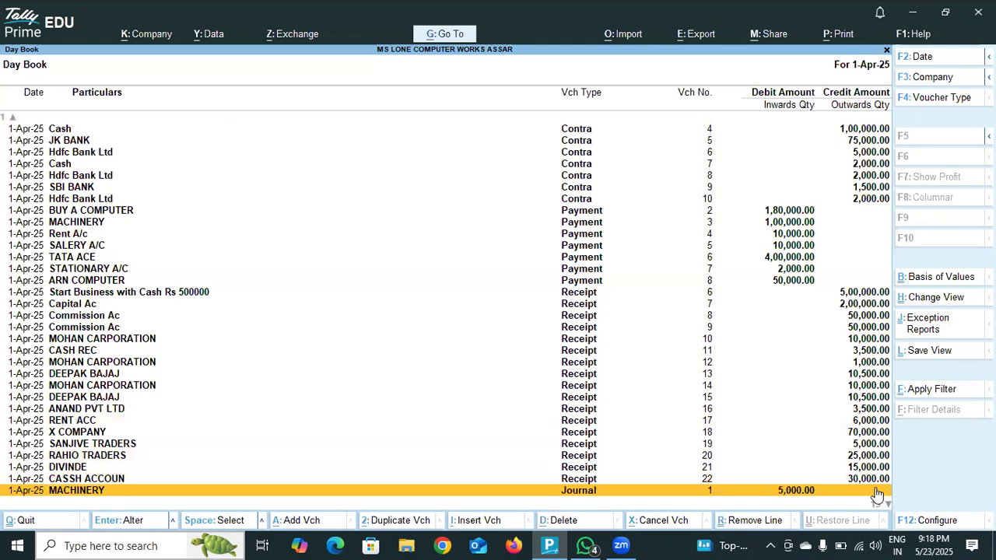
key(Down)
key(Down)
key(Down)
key(Down)
key(Down)
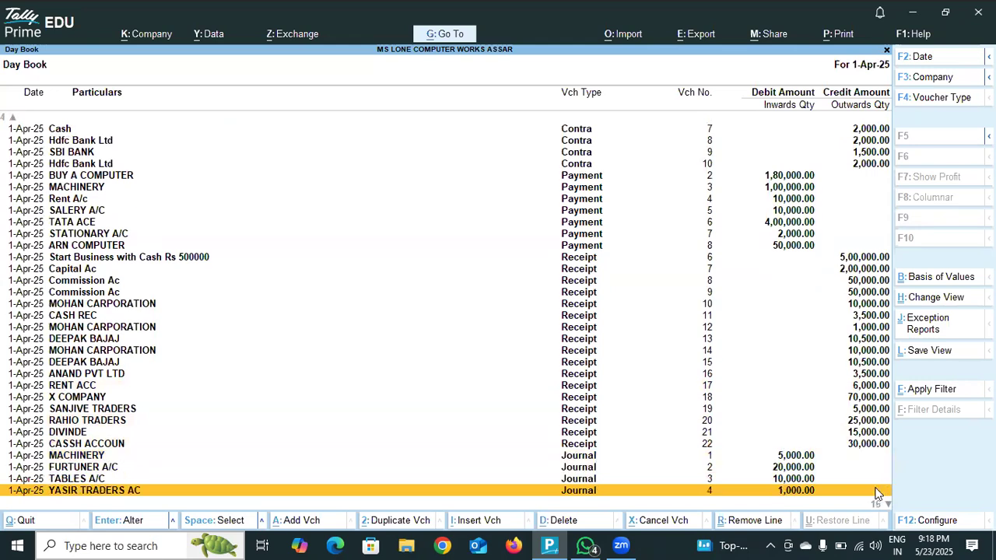
key(Down)
key(Down)
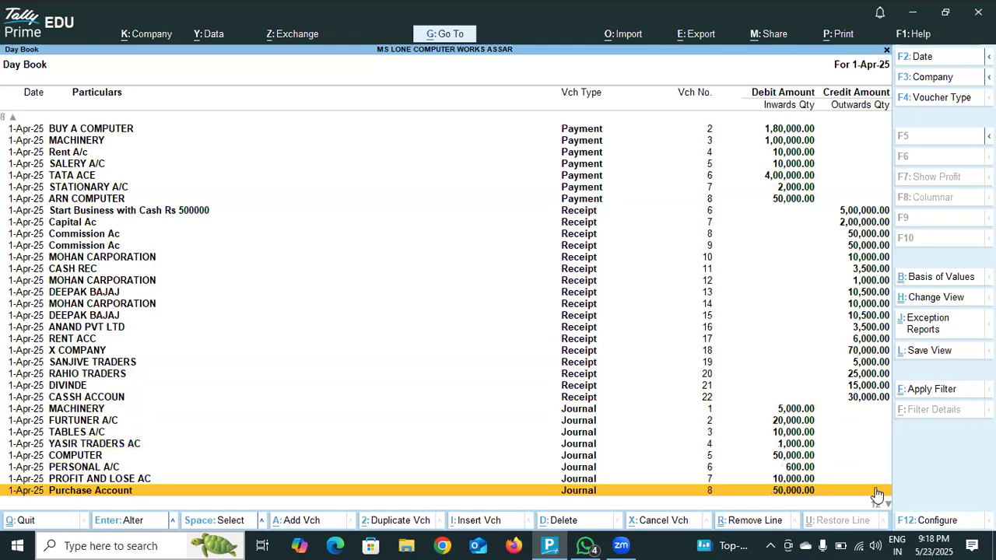
key(Down)
key(Down)
key(Down)
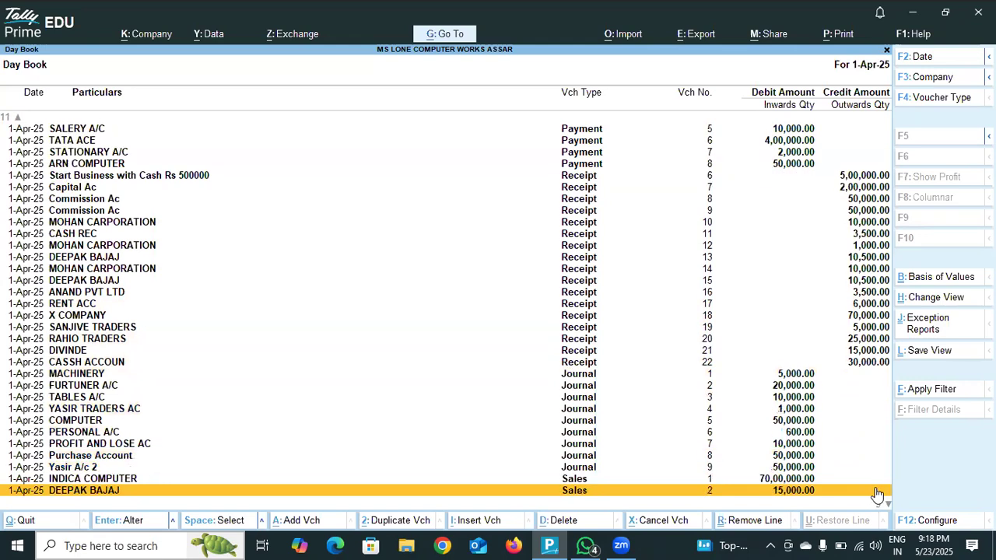
key(Down)
key(Down)
key(Down)
key(Down)
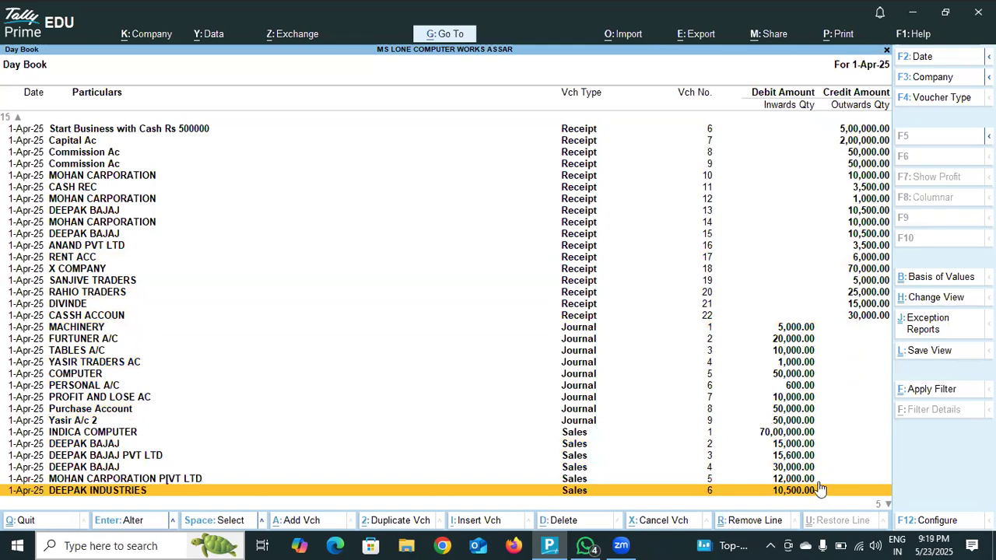
key(Down)
key(Down)
key(Down)
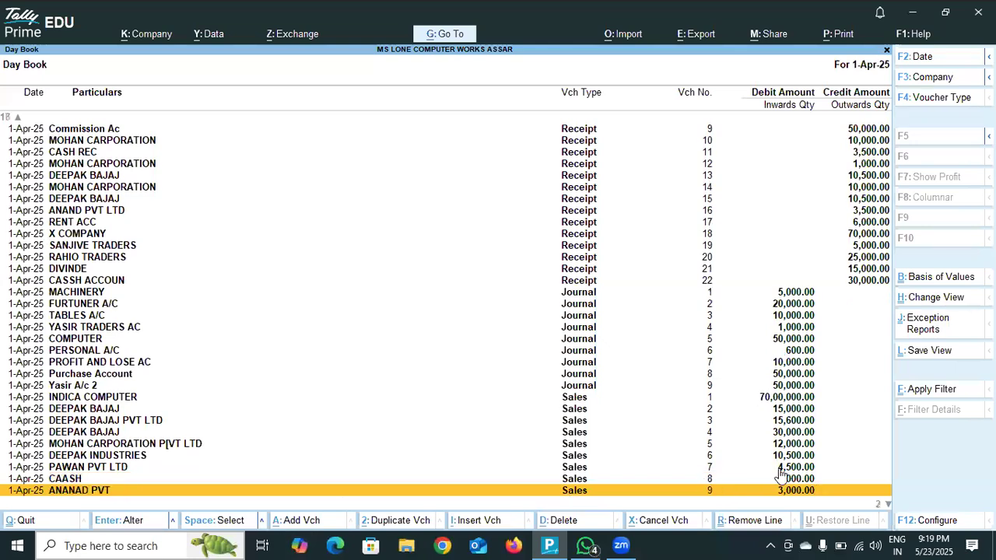
- Examine the Day Book entries for 1-Apr-25 from the purchase vouchers back up to the first contra entry, and close the report
key(Down)
key(Down)
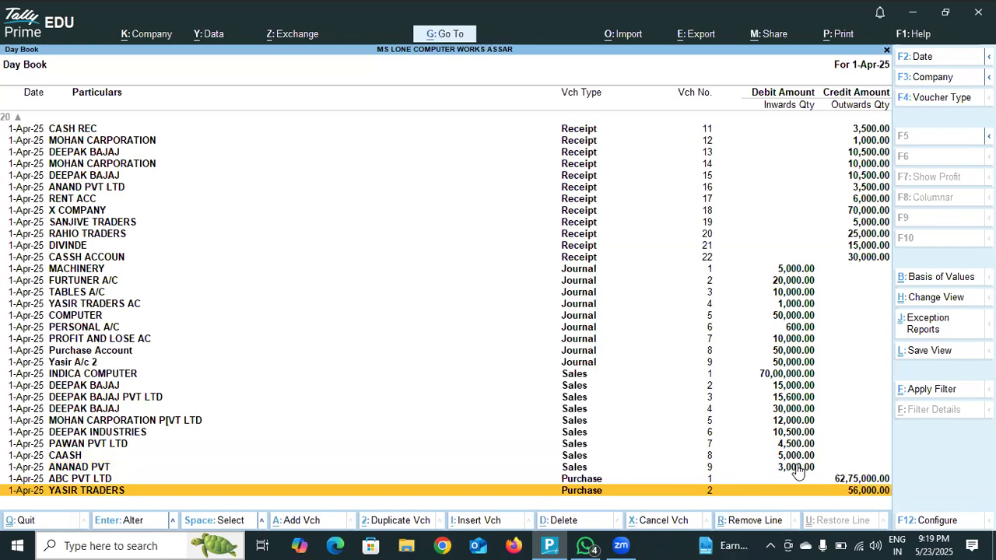
key(Up)
key(Up)
key(Up)
key(Up)
key(Up)
key(Up)
key(Up)
key(Up)
key(Up)
key(Up)
key(Up)
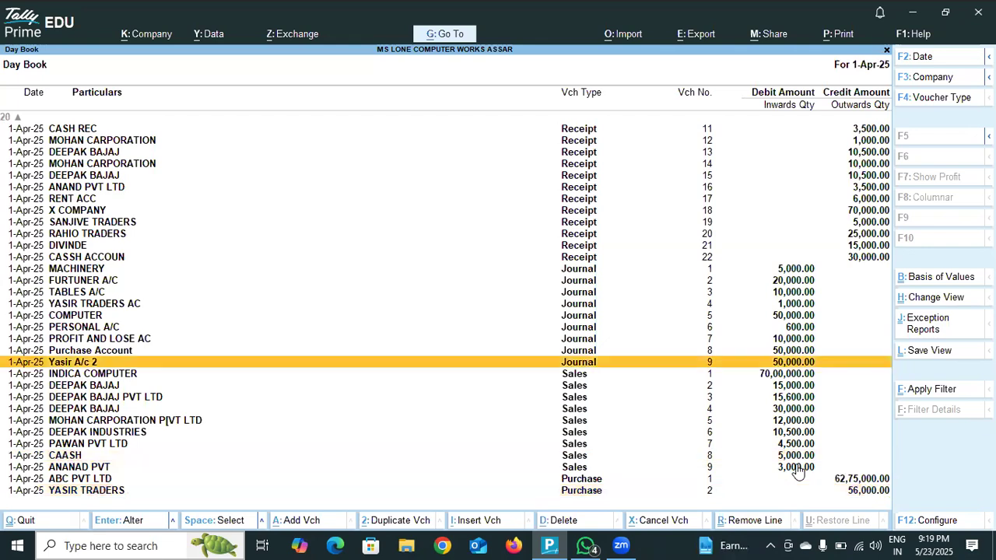
key(Up)
key(Up)
key(Up)
key(Up)
key(Up)
key(Up)
key(Up)
key(Up)
key(Up)
key(Up)
key(Up)
key(Up)
key(Up)
key(Up)
key(Up)
key(Up)
key(Up)
key(Up)
key(Up)
key(Up)
key(Up)
key(Up)
key(Up)
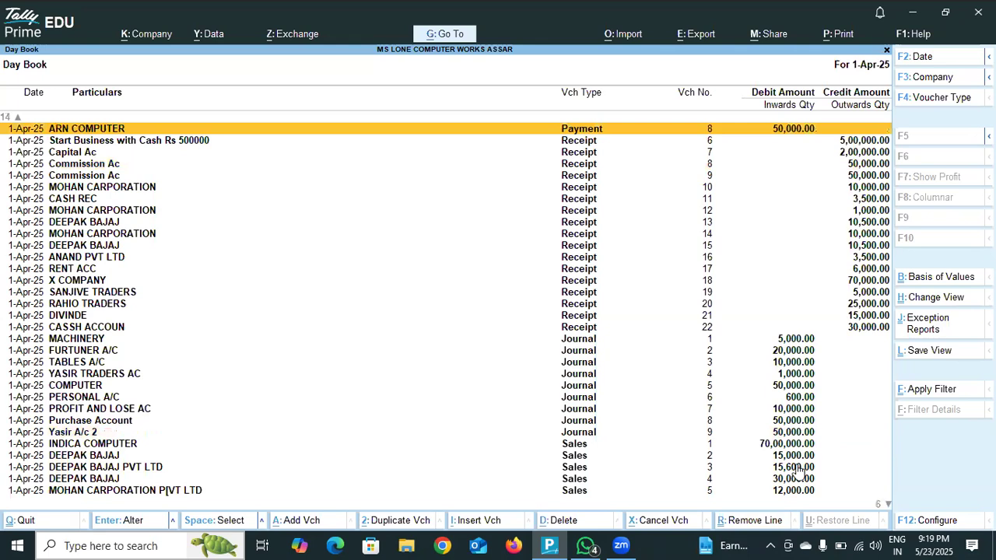
key(Up)
key(Up)
key(Up)
key(Up)
key(Up)
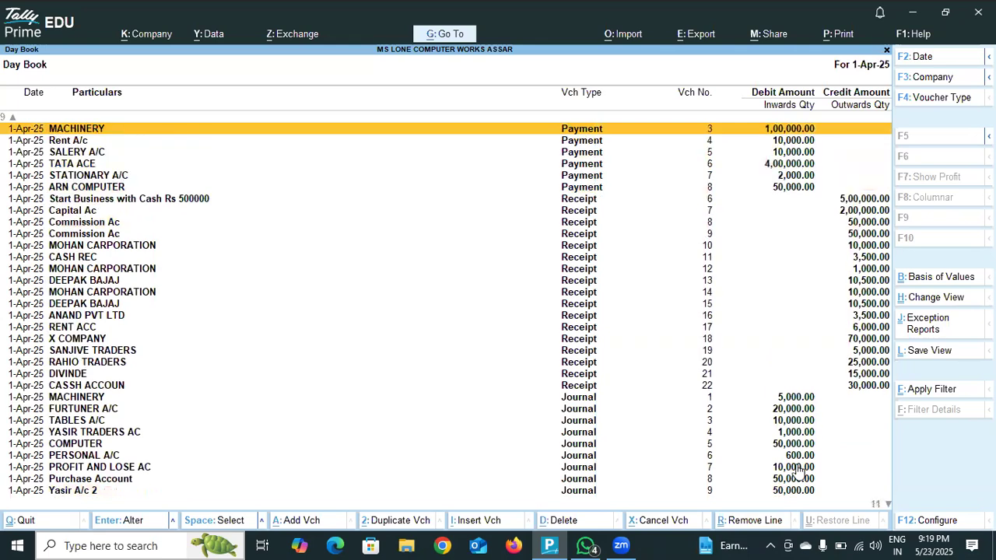
key(Up)
key(Up)
key(Up)
key(Up)
key(Up)
key(Up)
key(Up)
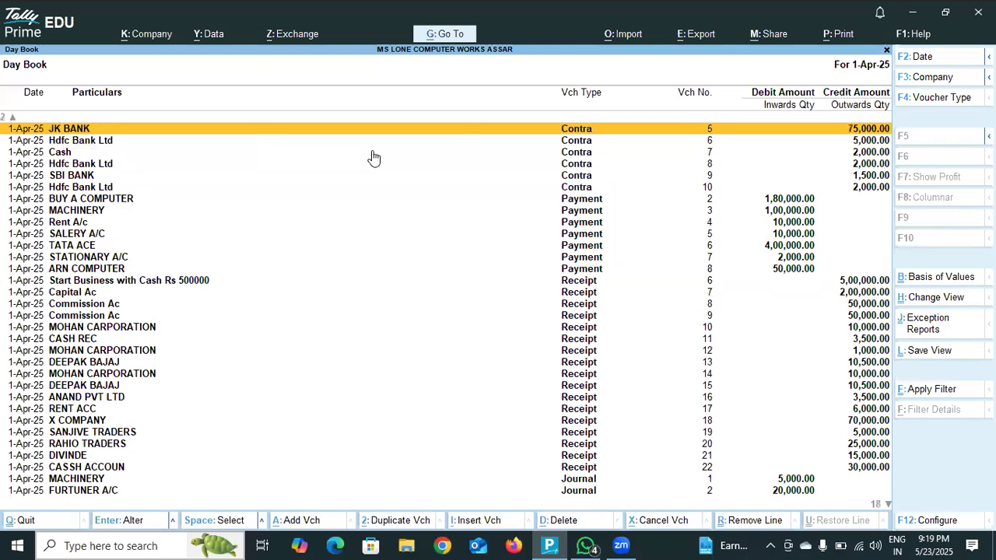
key(Up)
key(Up)
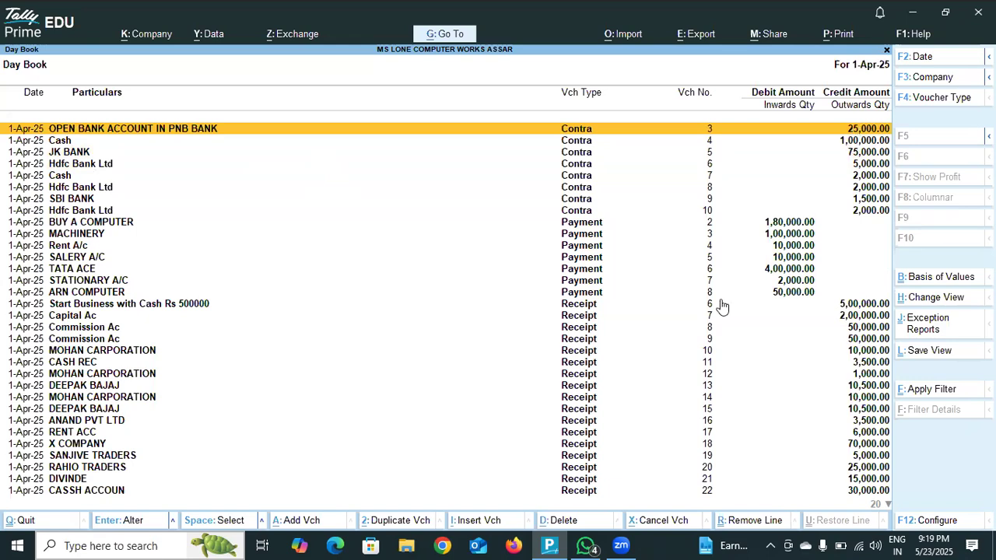
key(Escape)
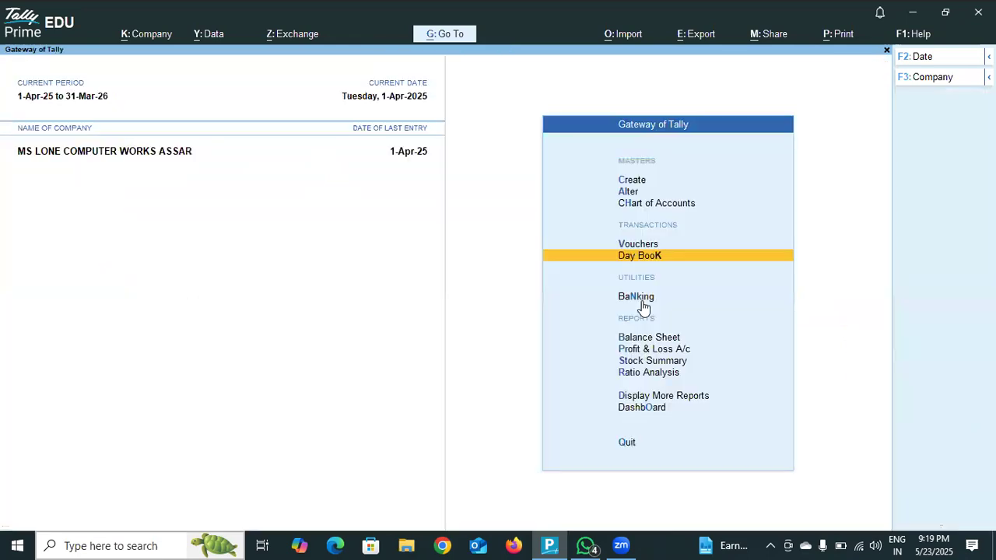
- Review the company's Balance Sheet and Profit & Loss A/c for 1-Apr-25, closing each report after reading it
click(652, 343)
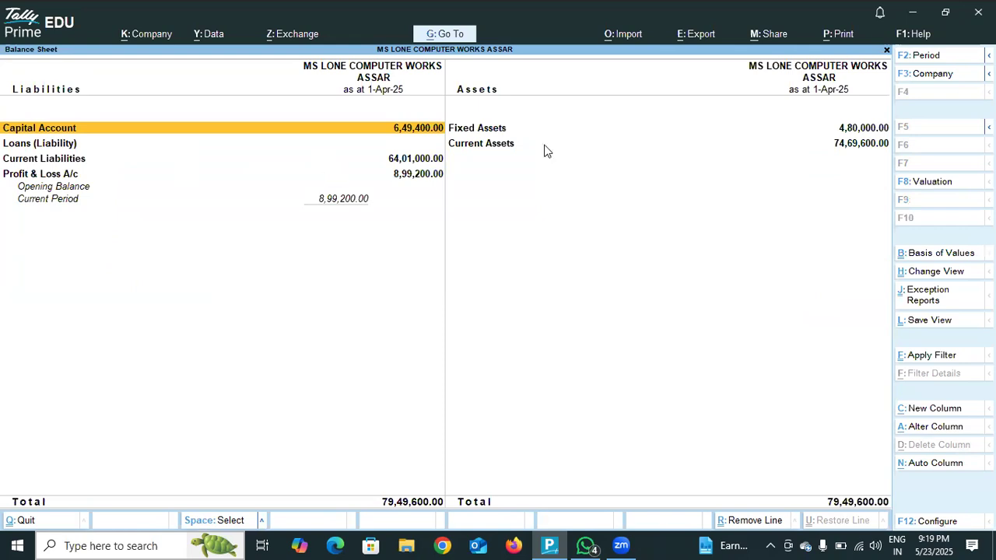
key(Escape)
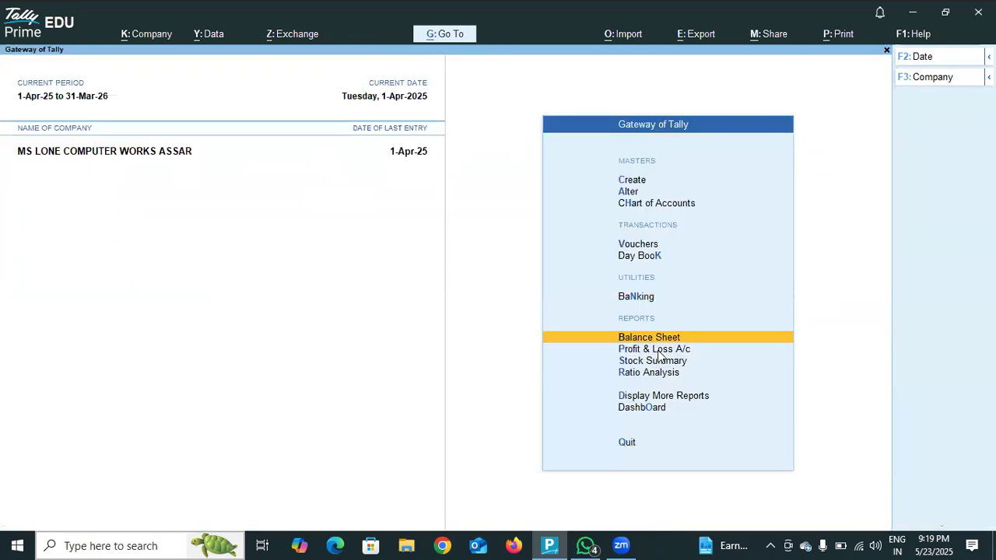
click(657, 350)
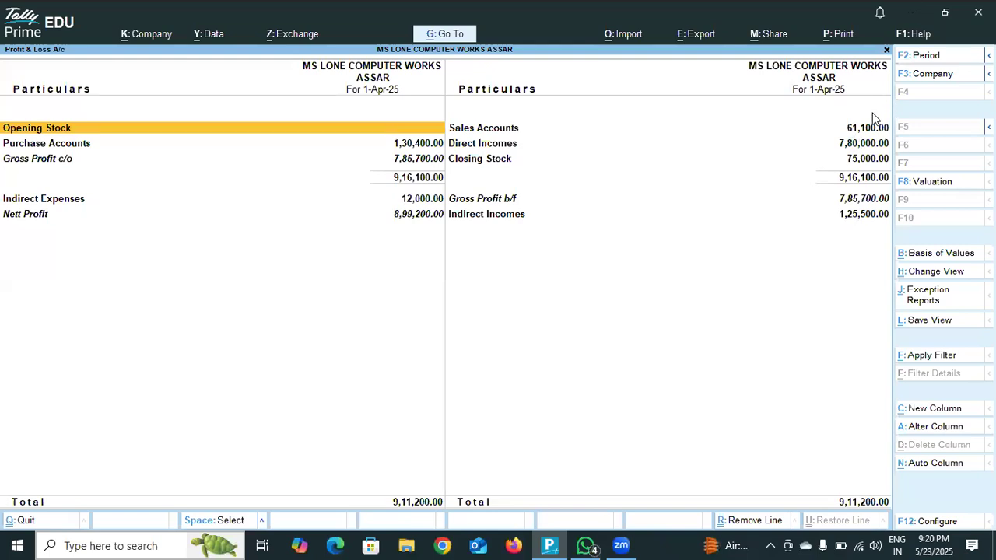
key(Escape)
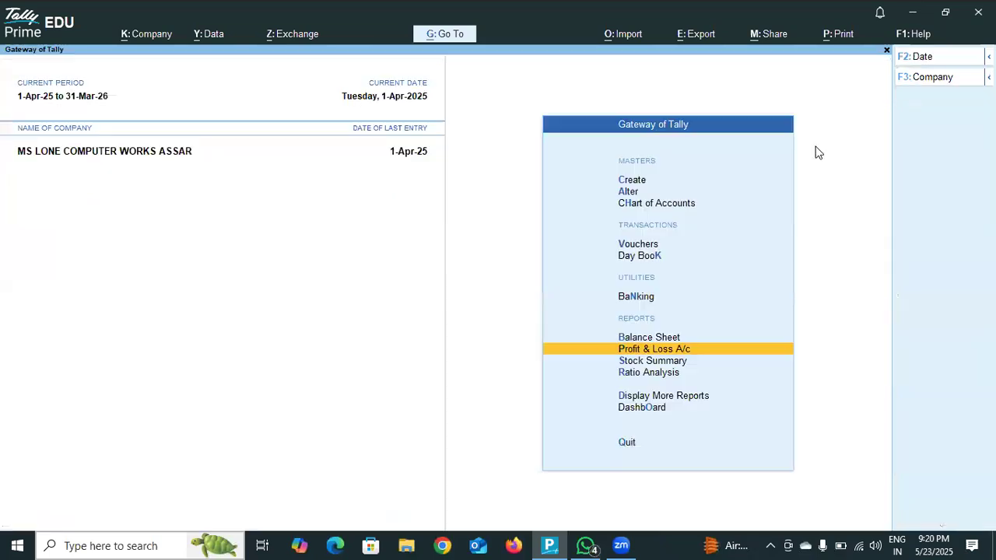
- Review the Stock Summary for 1-Apr-25, and return to voucher entry with a blank sales voucher
click(653, 362)
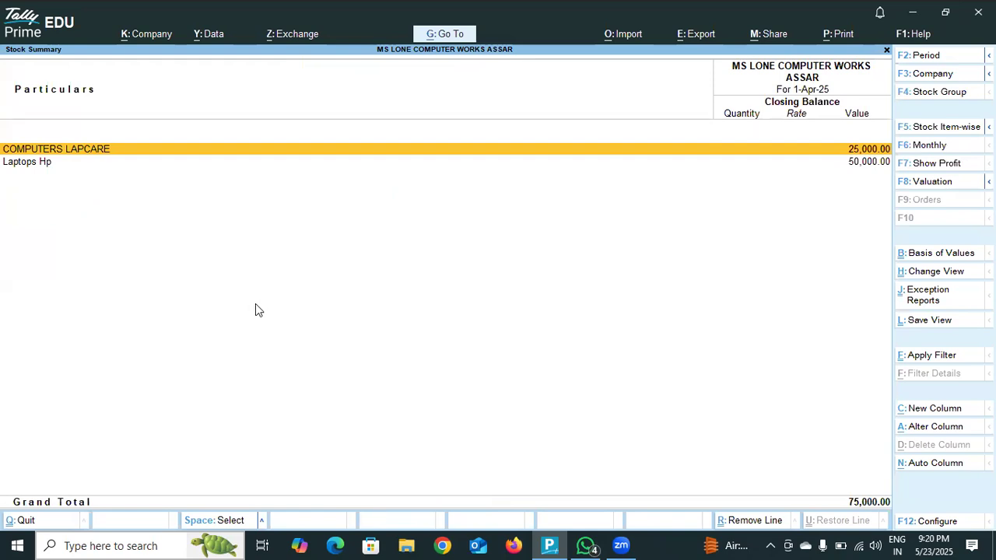
key(Escape)
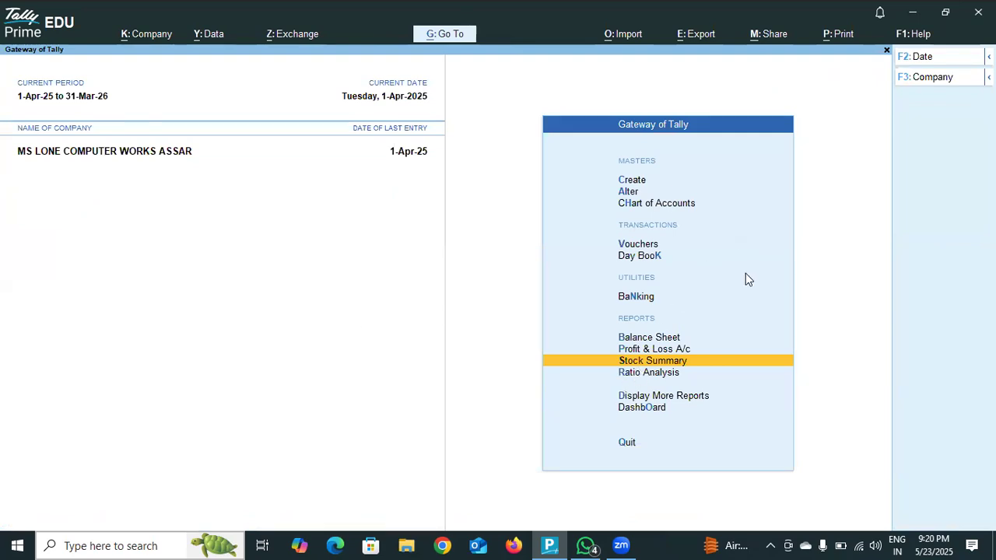
click(650, 246)
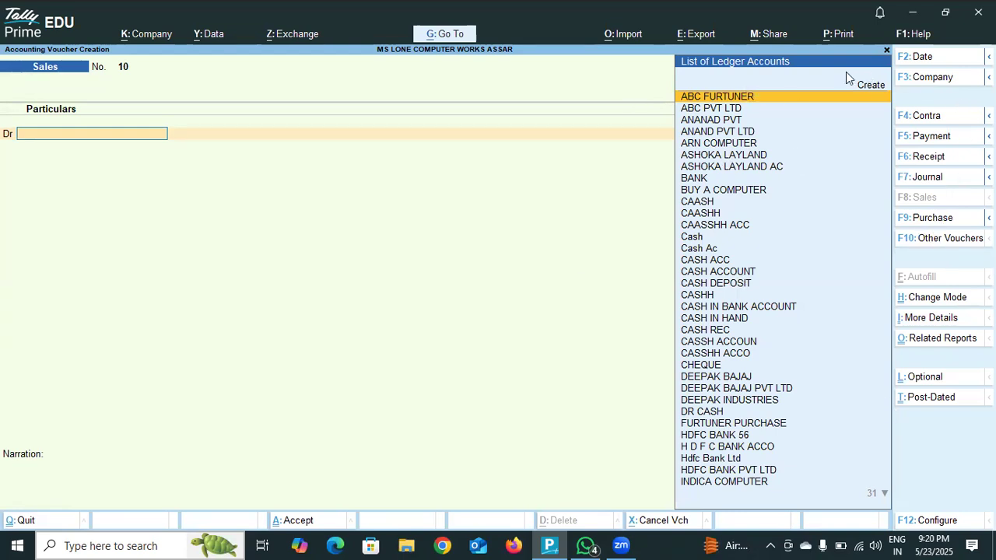
click(597, 101)
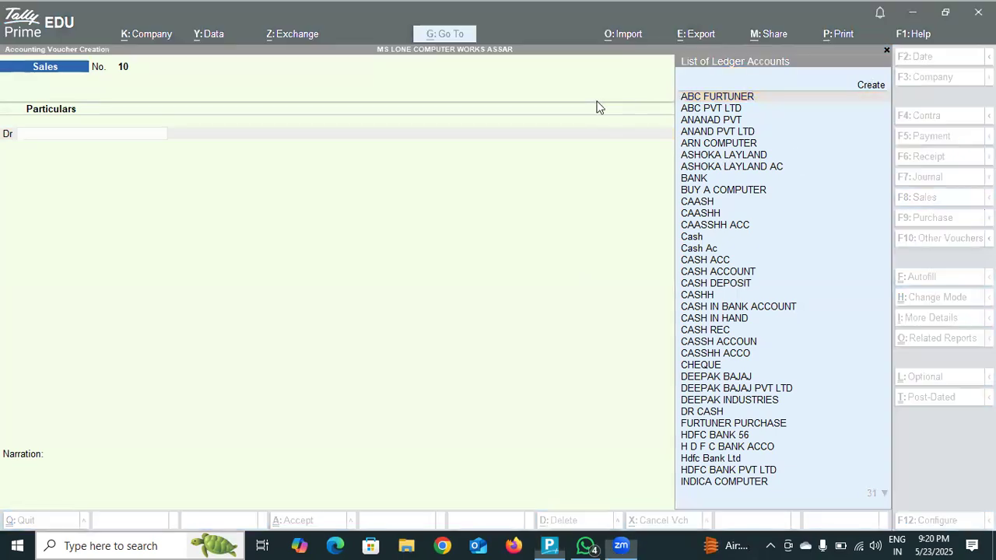